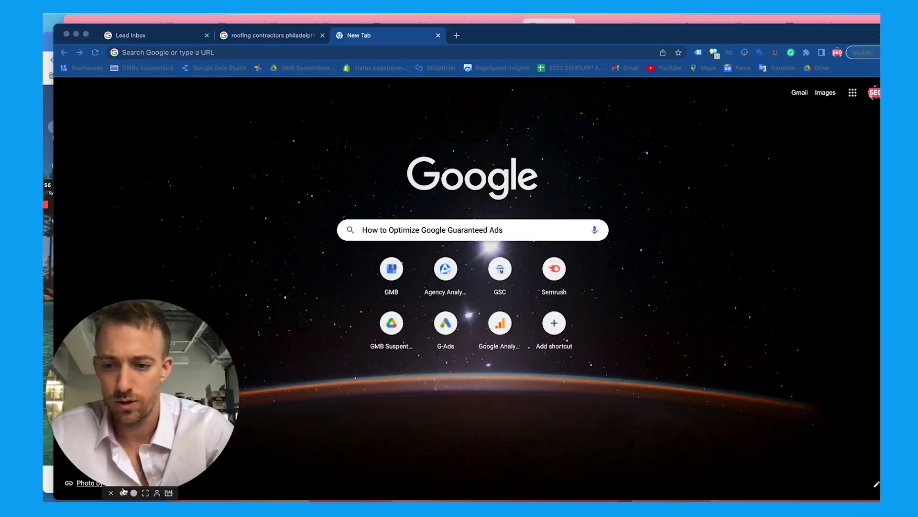
Step: Bring the browser to the front and close the empty new tab
left_click(134, 492)
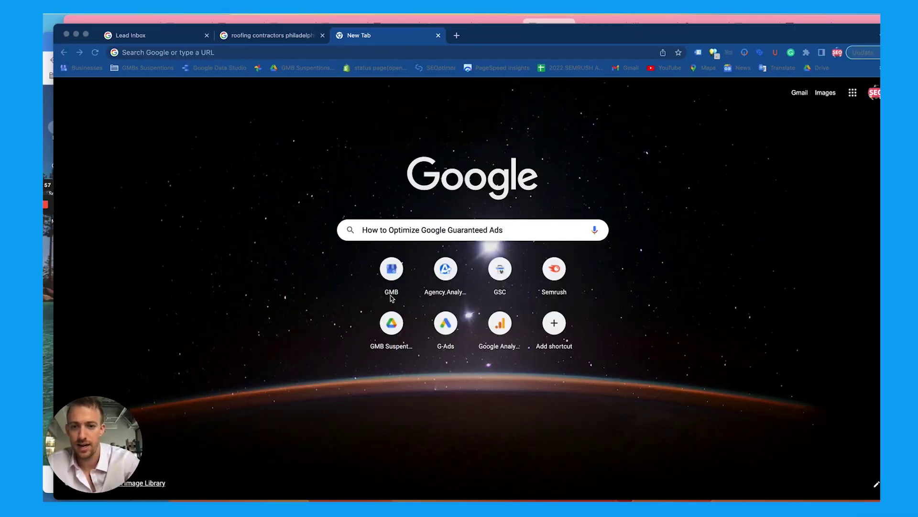
left_click(421, 248)
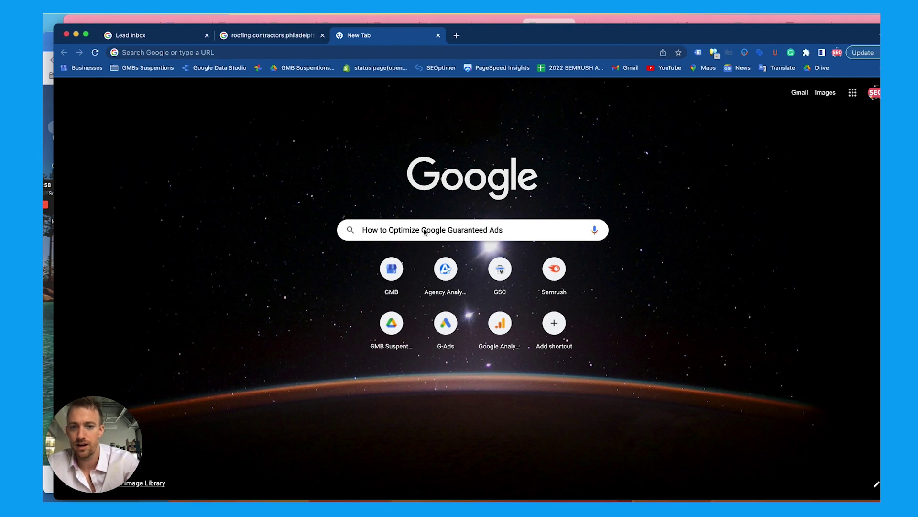
left_click(438, 36)
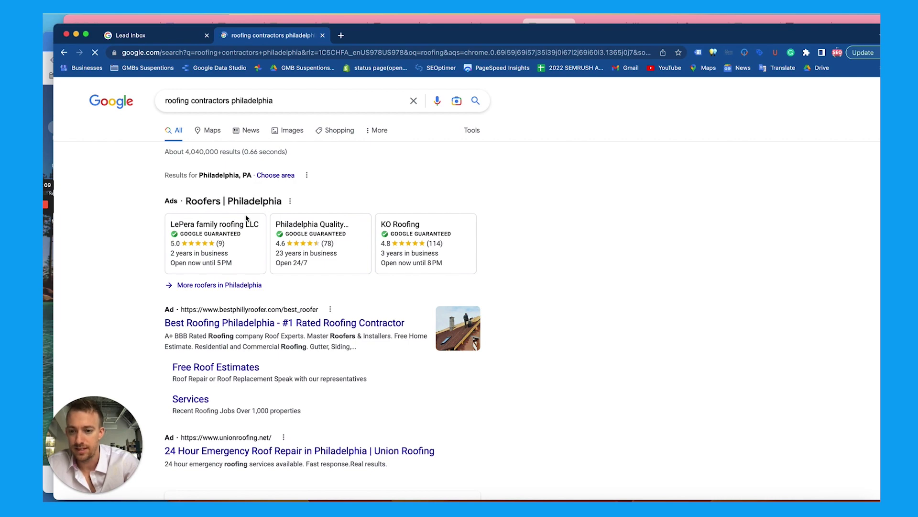
Step: Browse the roofing contractors Philadelphia results and More roofers list, then return to the Lead Inbox
scroll(246, 218, "down", 12)
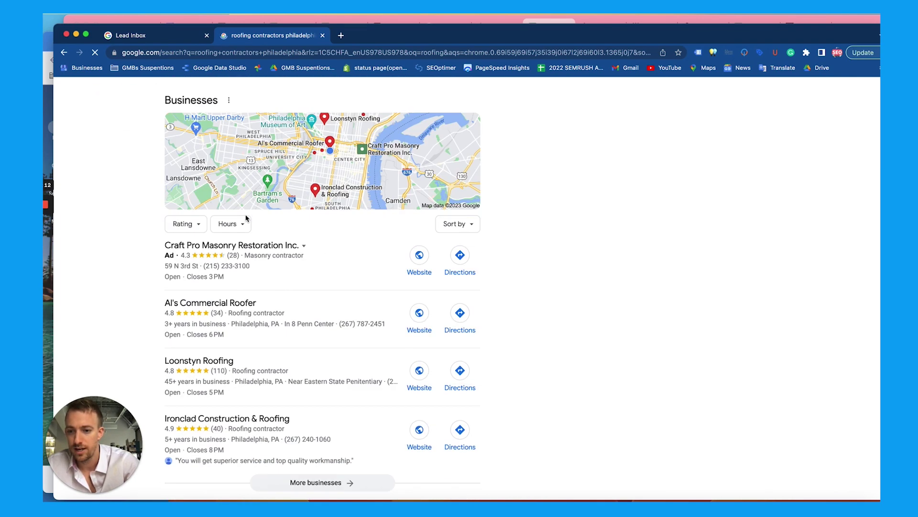
scroll(246, 218, "down", 8)
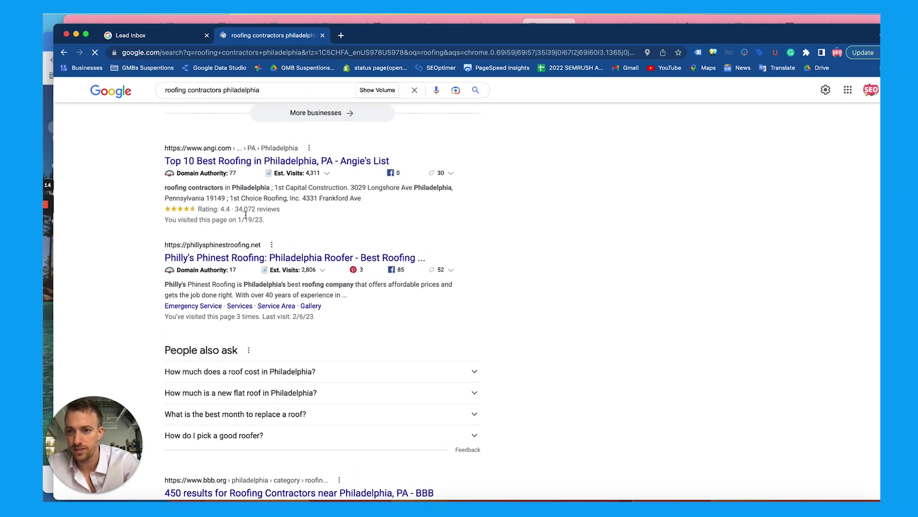
scroll(246, 215, "down", 10)
scroll(246, 218, "down", 2)
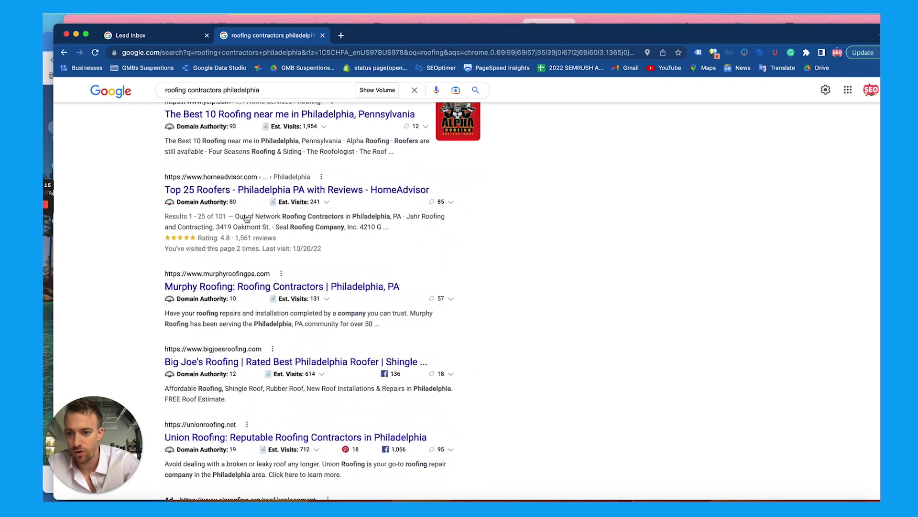
scroll(248, 230, "up", 15)
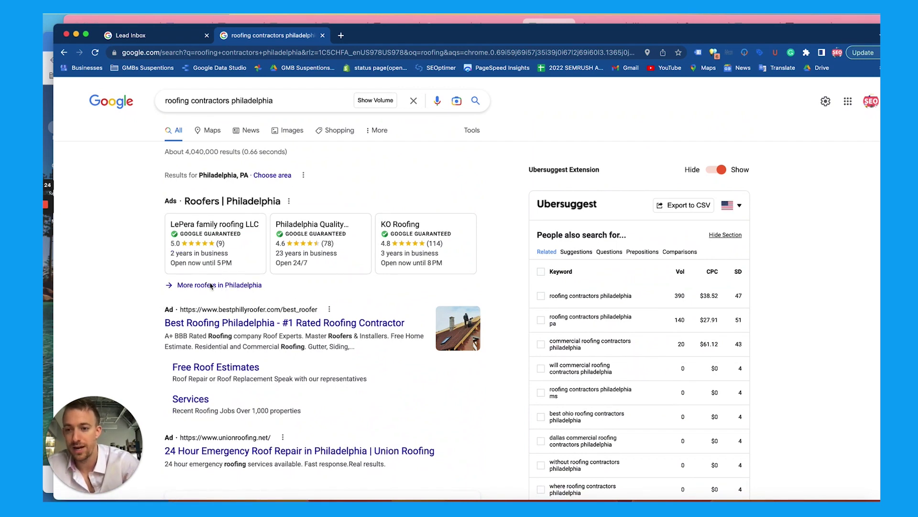
left_click(202, 286)
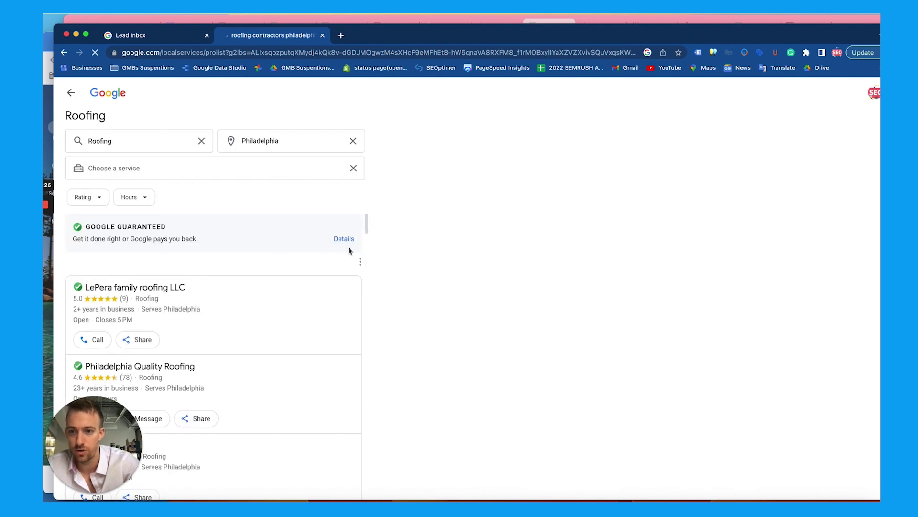
scroll(250, 277, "down", 10)
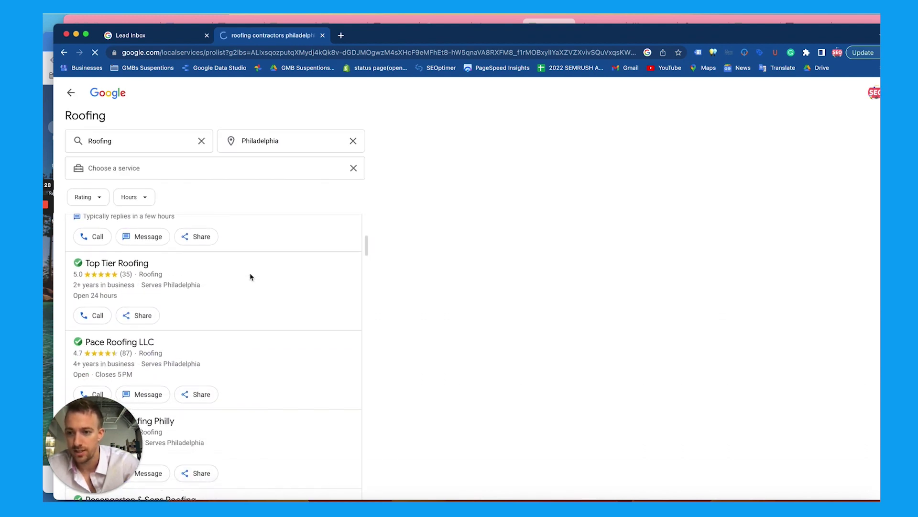
scroll(251, 277, "down", 2)
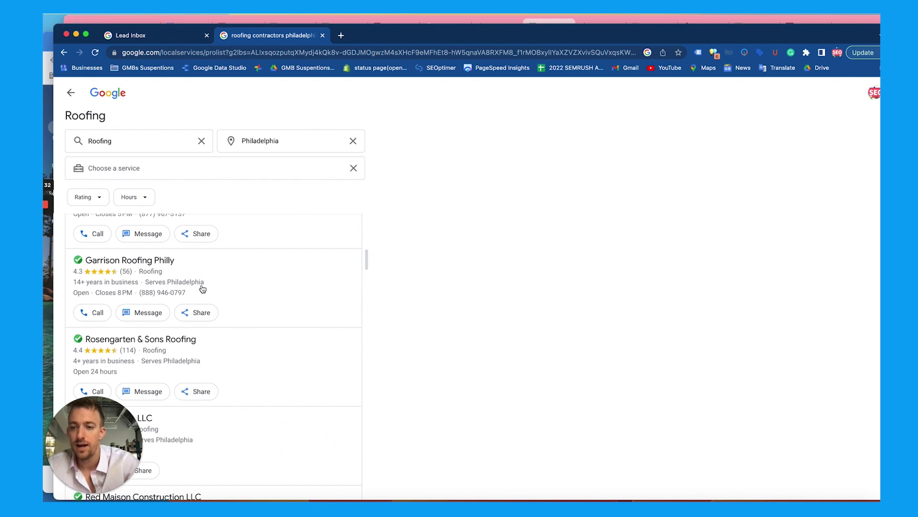
scroll(201, 263, "up", 12)
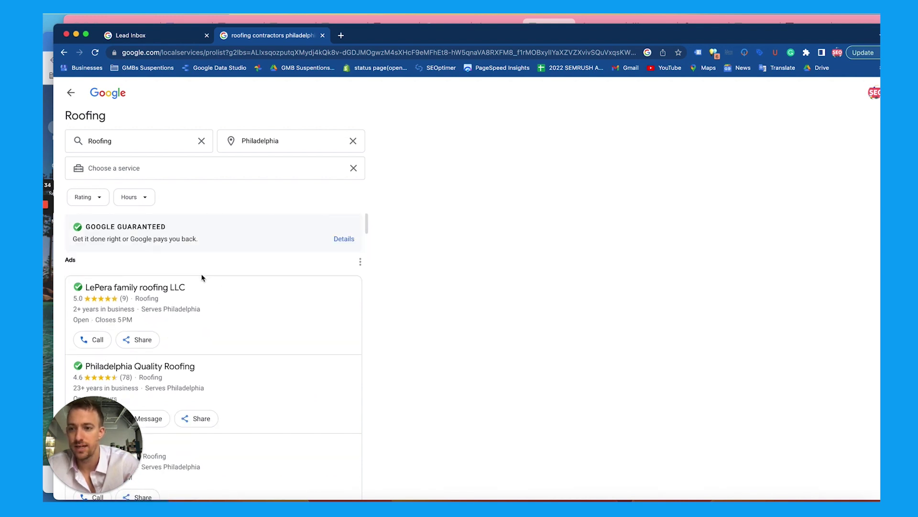
left_click(70, 92)
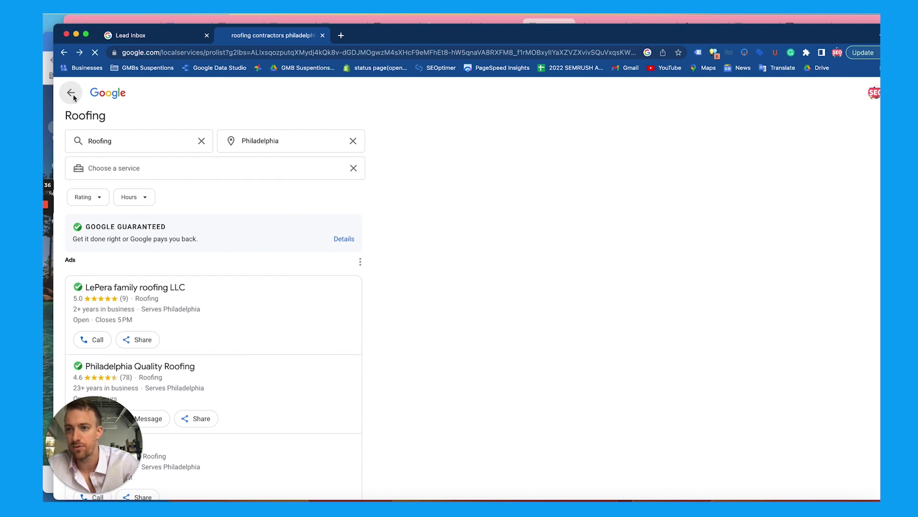
left_click(161, 34)
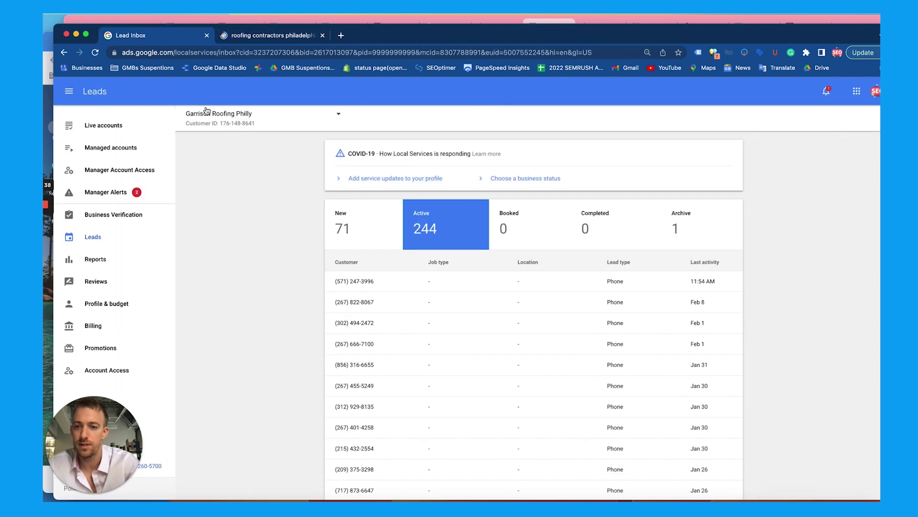
Step: Open Business Verification to see all six checks passed and 100% progress
left_click(116, 219)
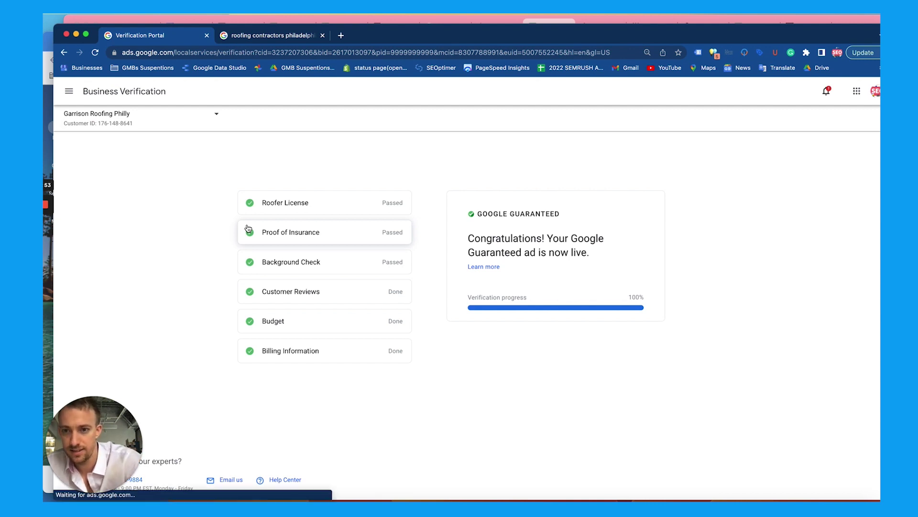
Step: Review details for license, insurance, background check, customer reviews, budget and billing verification
left_click(325, 201)
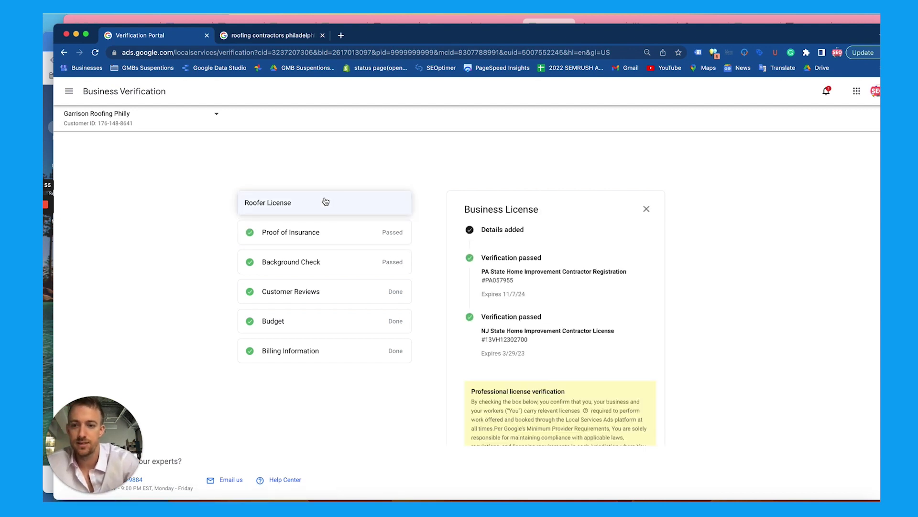
scroll(539, 238, "down", 1)
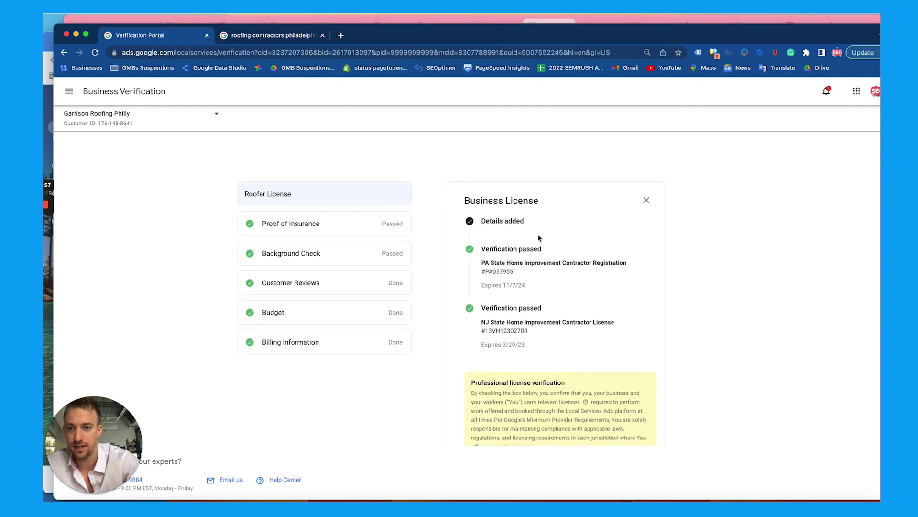
left_click(378, 225)
left_click(373, 262)
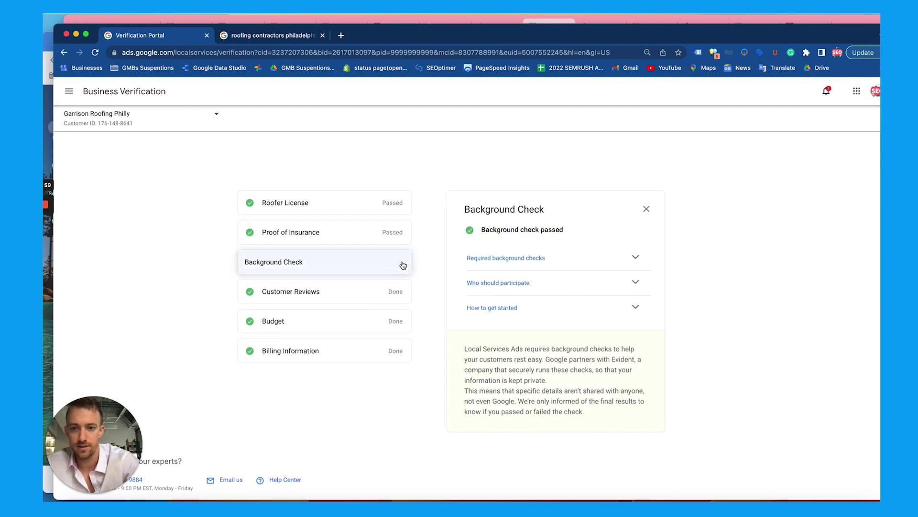
left_click(395, 295)
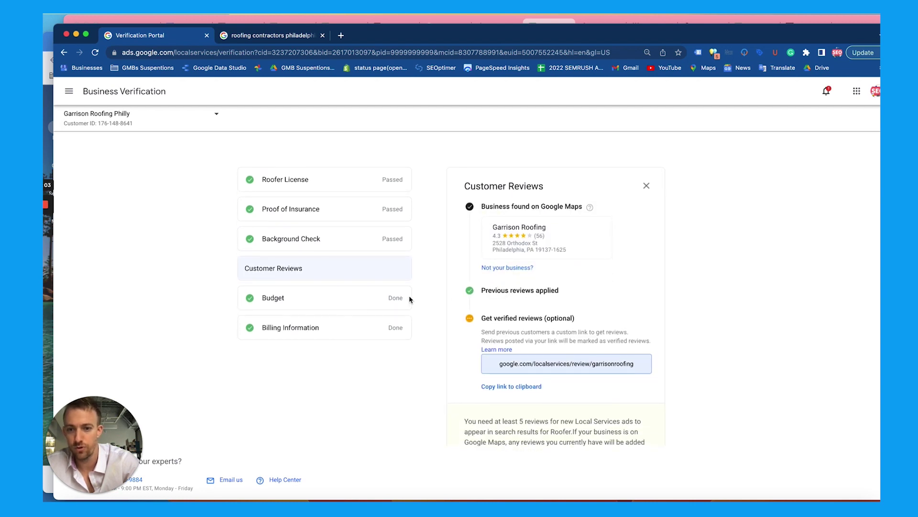
left_click(388, 300)
left_click(359, 329)
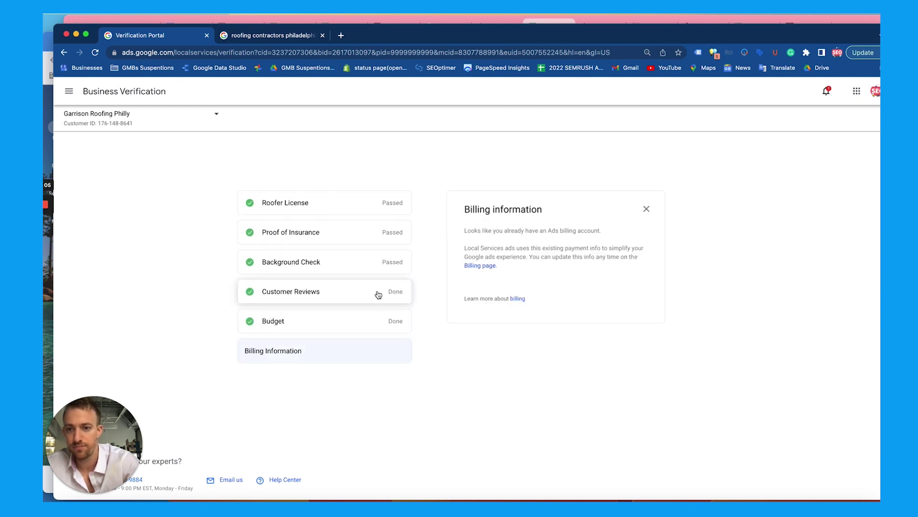
Step: Copy the Customer Reviews verified-review request link to the clipboard
left_click(378, 293)
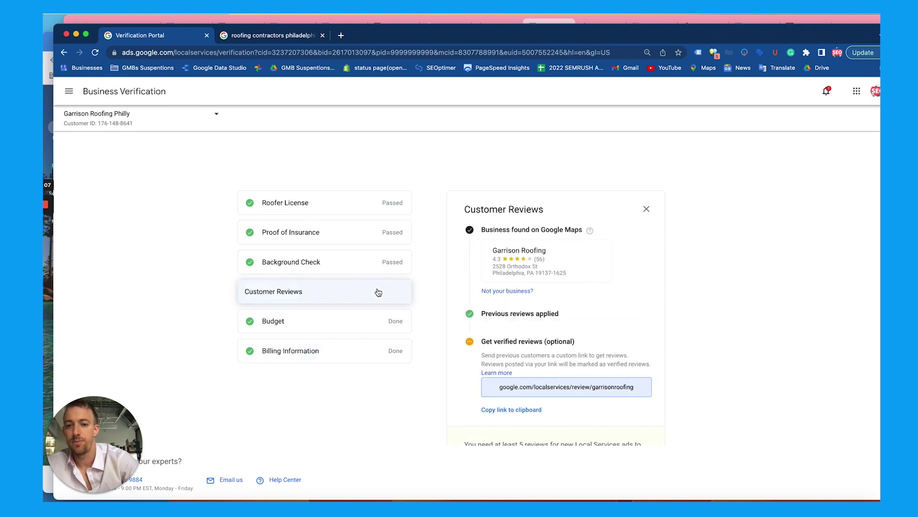
scroll(483, 307, "down", 2)
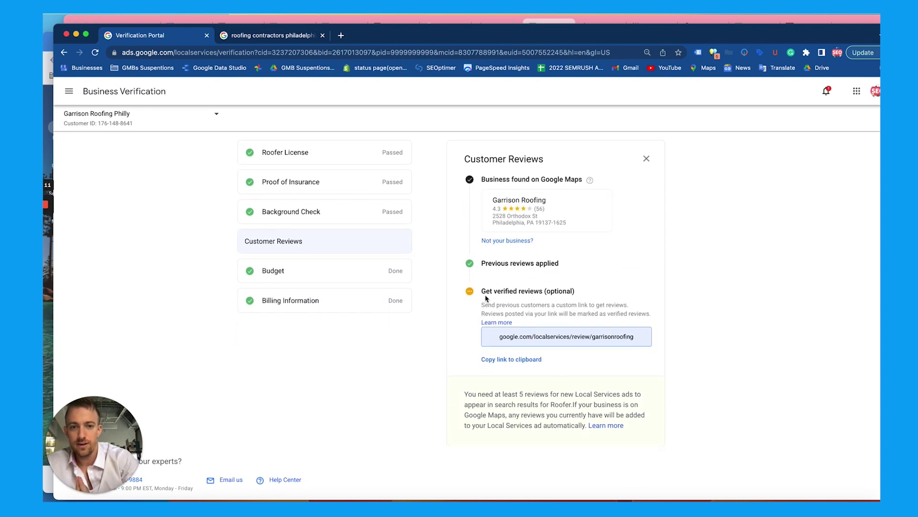
left_click_drag(579, 225, 492, 195)
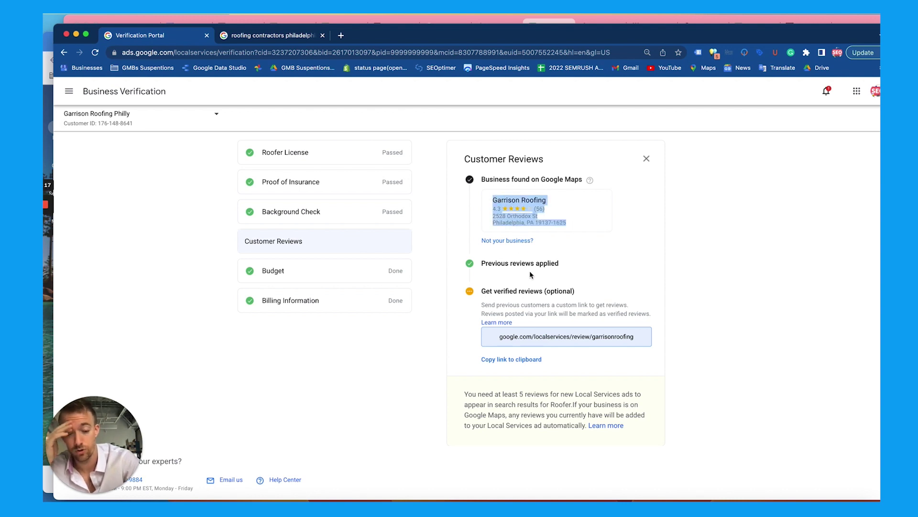
left_click(550, 335)
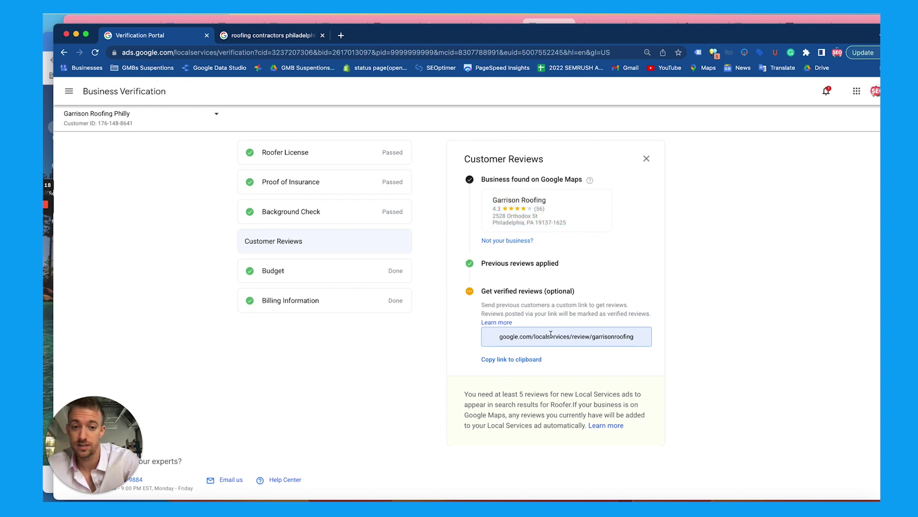
left_click(514, 361)
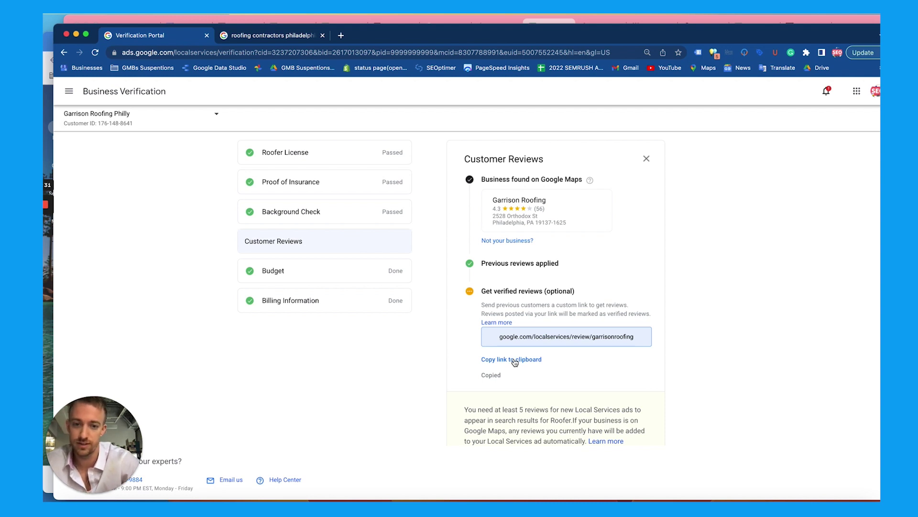
left_click(536, 335)
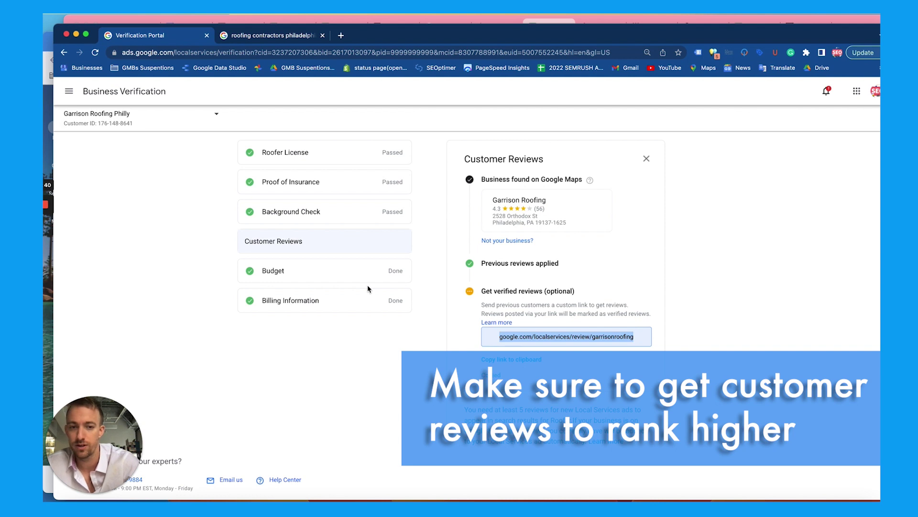
Step: Go to Profile & budget and open the Roofer service updates in Business info
left_click(69, 93)
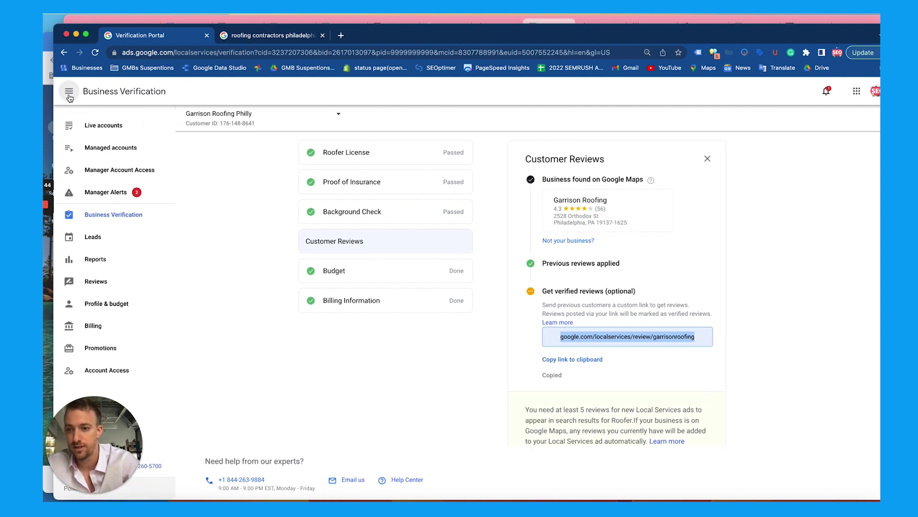
left_click(110, 300)
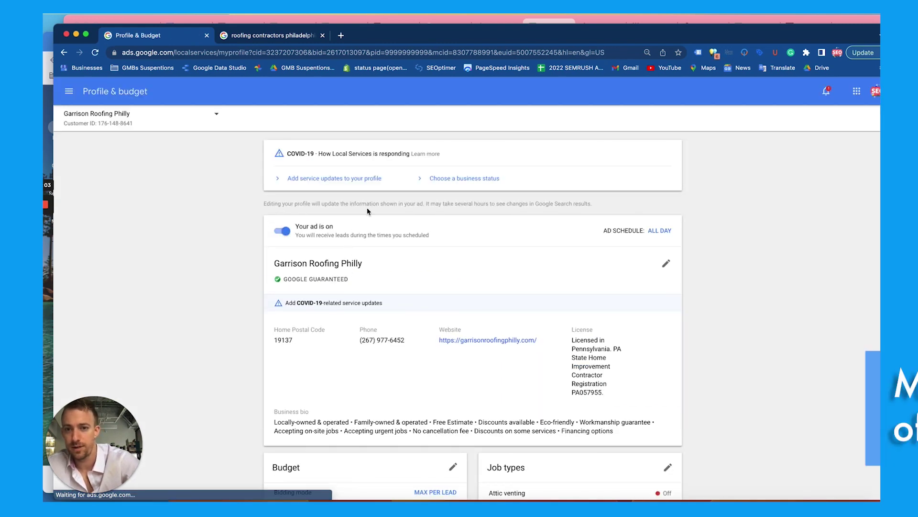
left_click(293, 179)
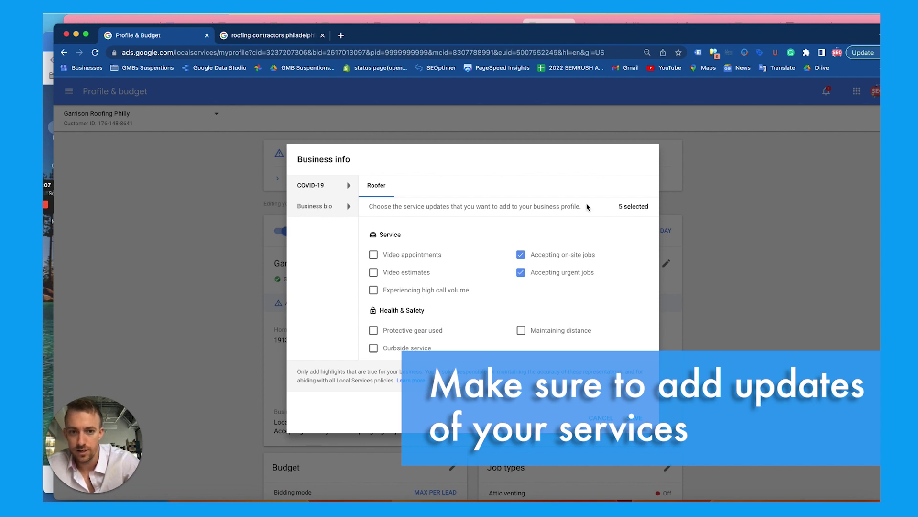
Step: Drop Video estimates, add No-contact payments, Maintaining distance and Video appointments, and save
left_click(373, 273)
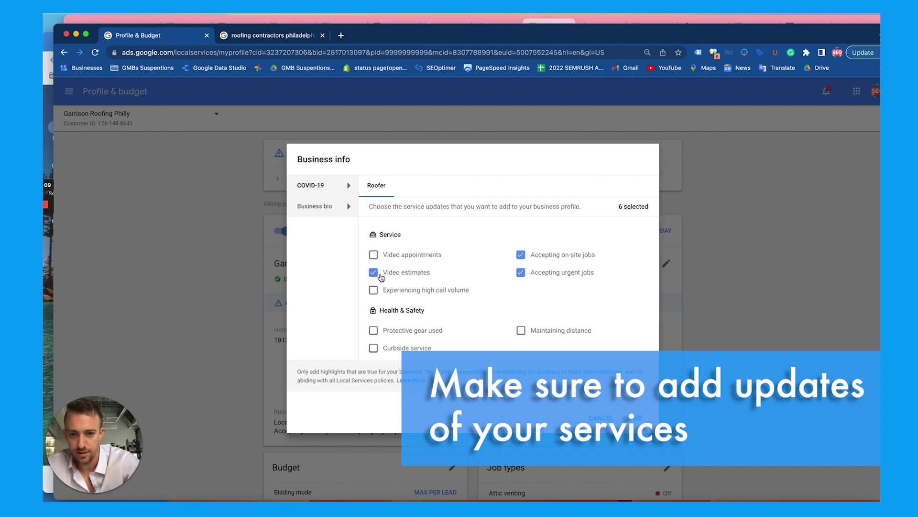
left_click(374, 272)
scroll(375, 276, "down", 2)
scroll(376, 276, "down", 2)
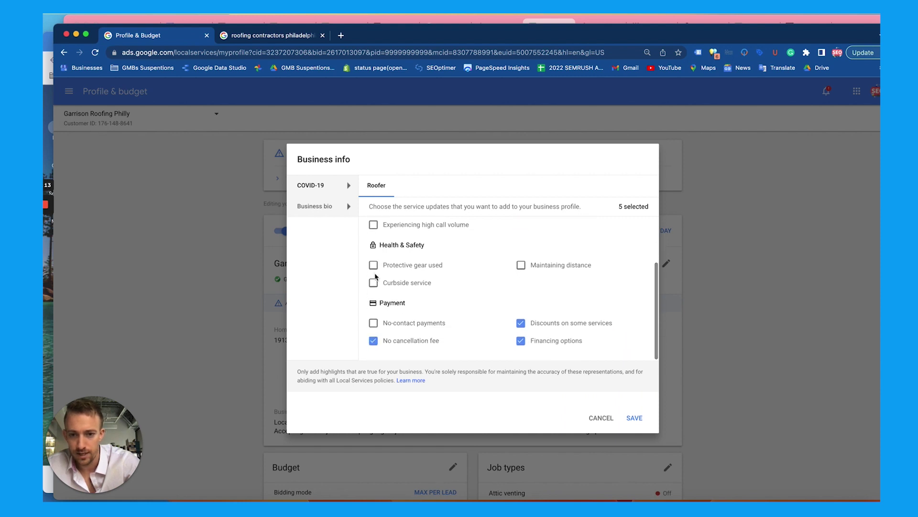
left_click(373, 326)
scroll(440, 297, "up", 3)
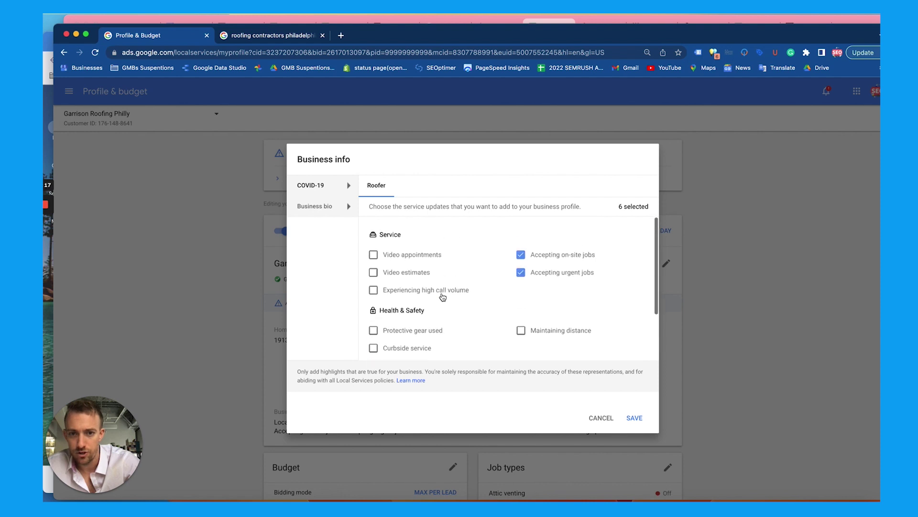
scroll(442, 297, "down", 2)
left_click(520, 285)
scroll(429, 291, "up", 2)
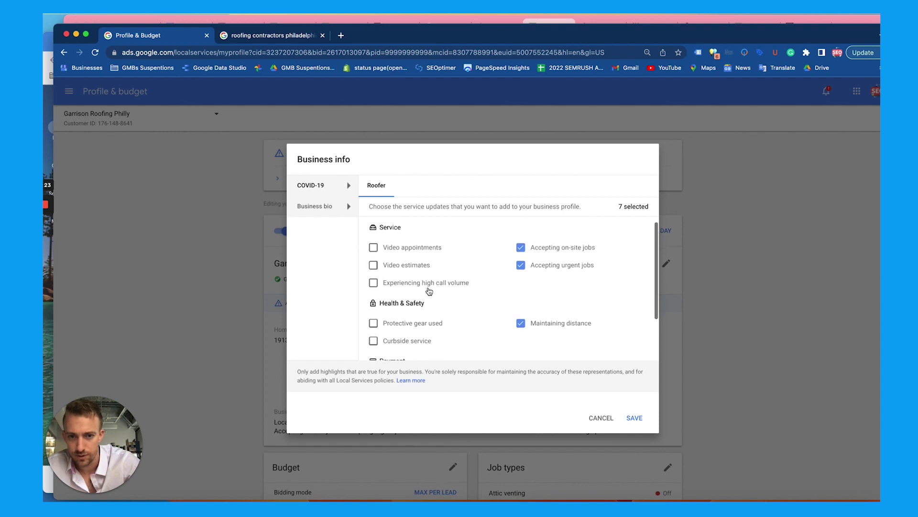
left_click(391, 252)
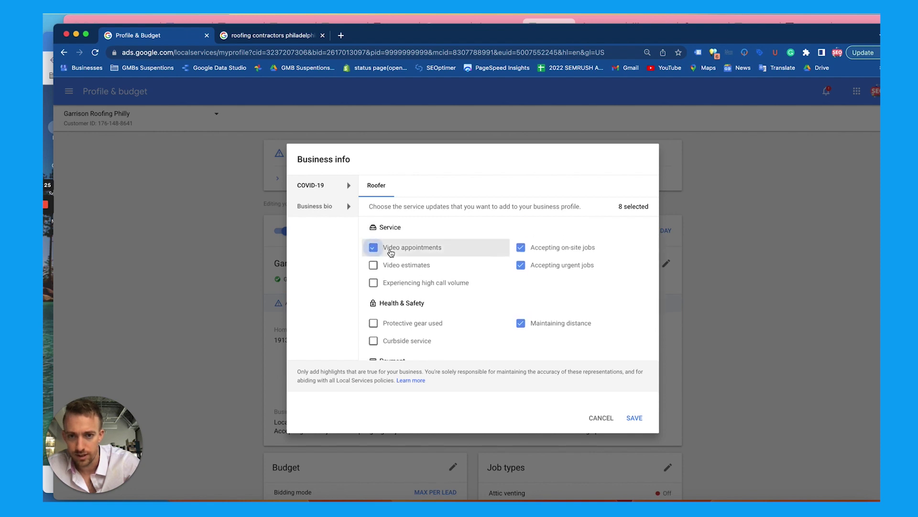
scroll(498, 271, "down", 3)
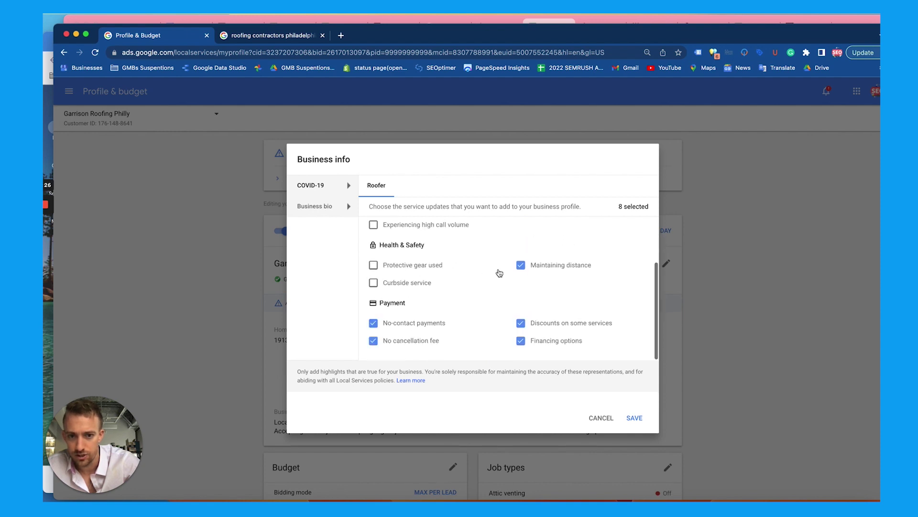
left_click(634, 417)
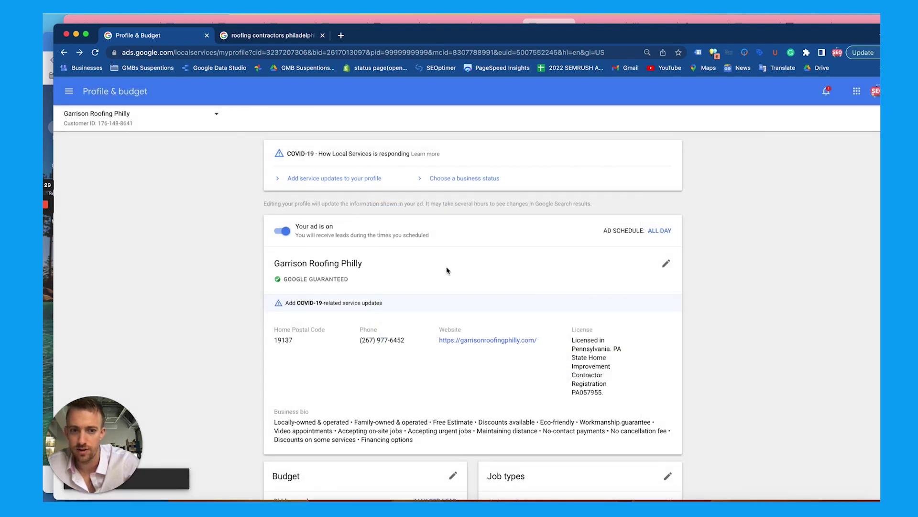
scroll(446, 266, "down", 1)
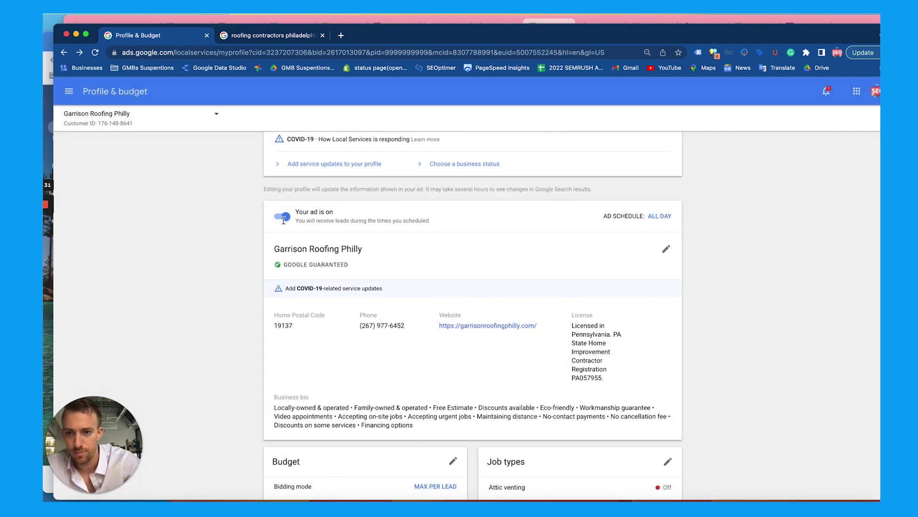
left_click(452, 165)
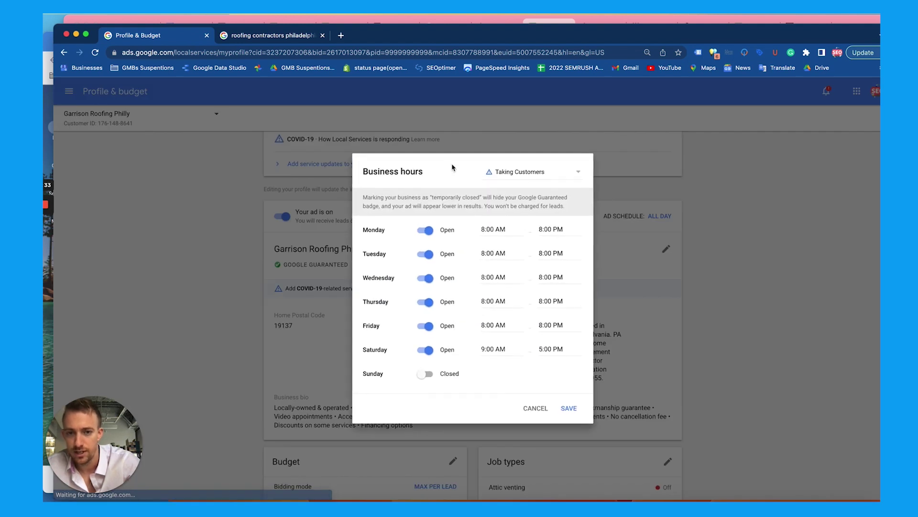
left_click(534, 180)
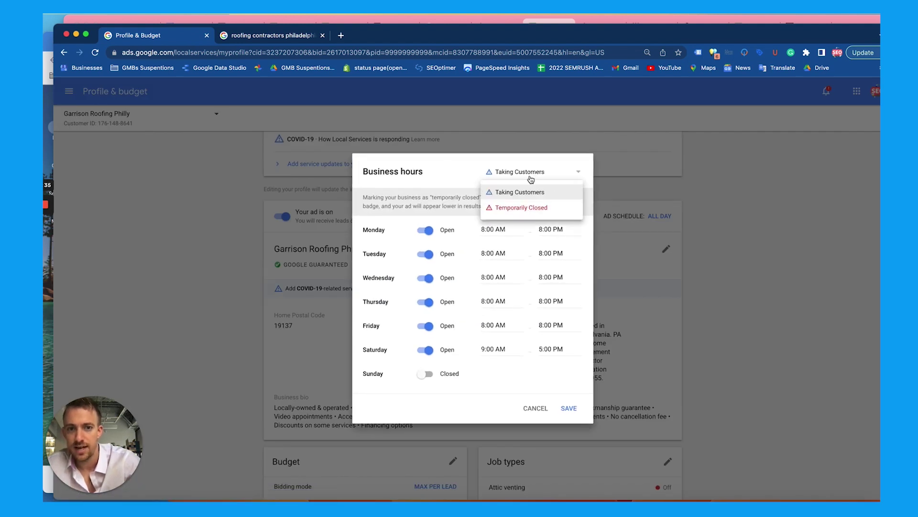
left_click(455, 183)
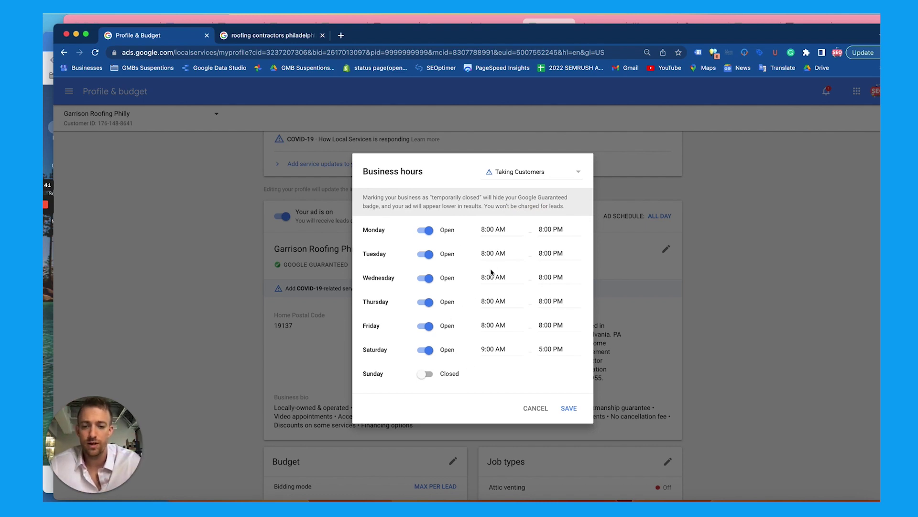
left_click(511, 231)
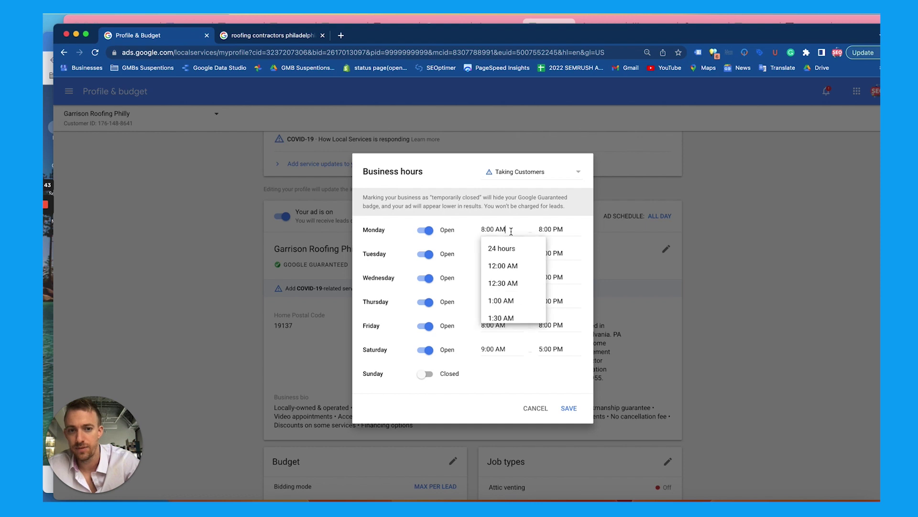
left_click(536, 216)
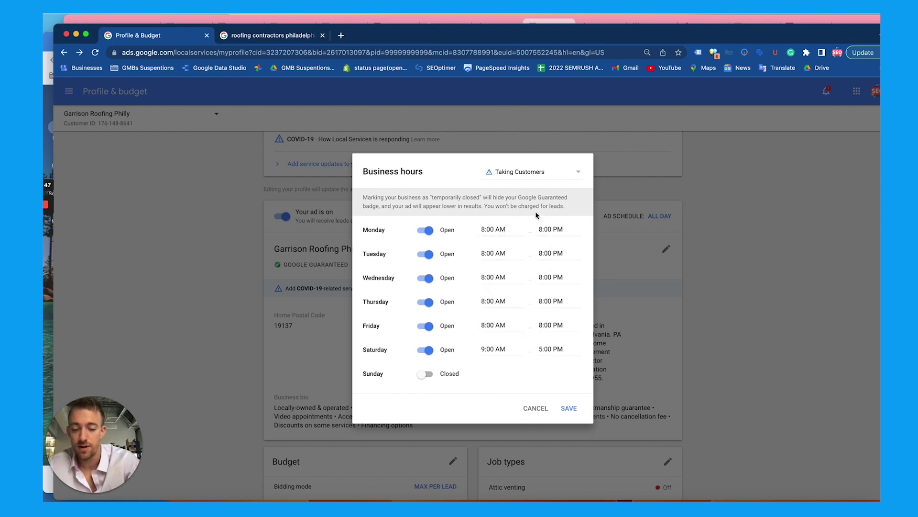
left_click(535, 407)
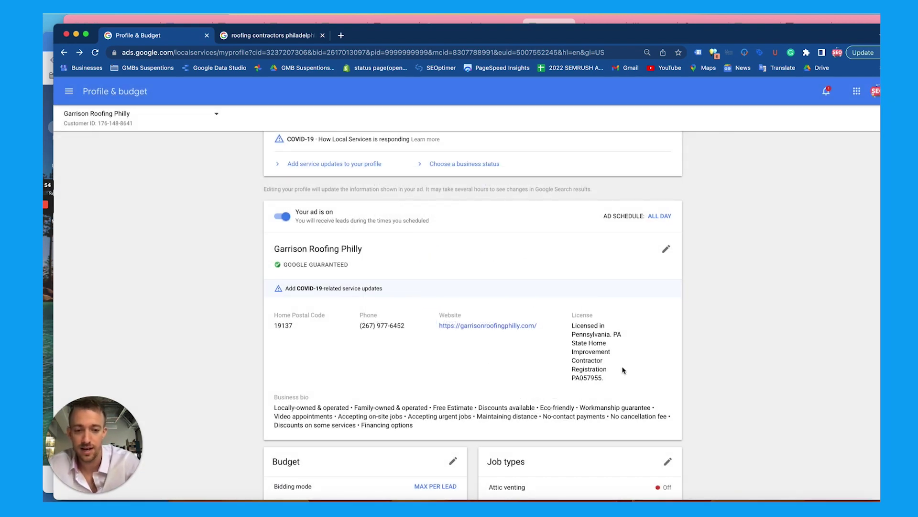
scroll(622, 370, "down", 10)
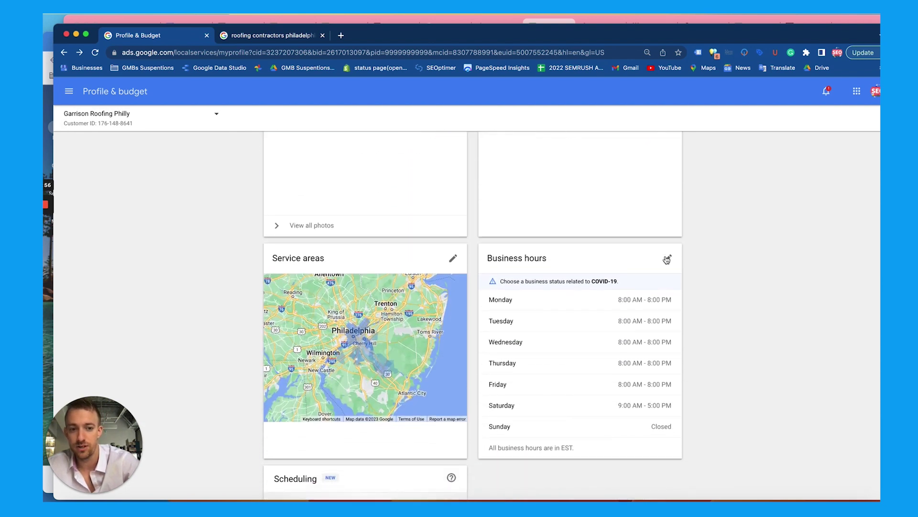
left_click(667, 259)
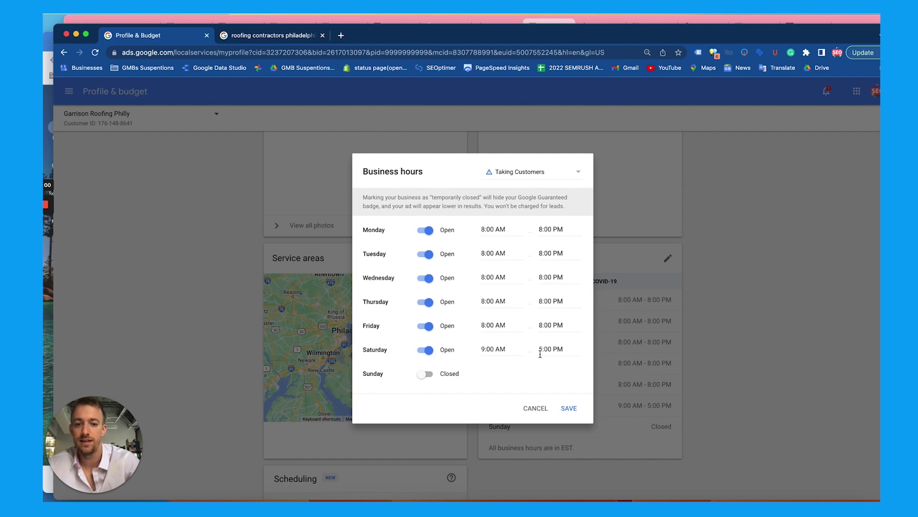
left_click(531, 408)
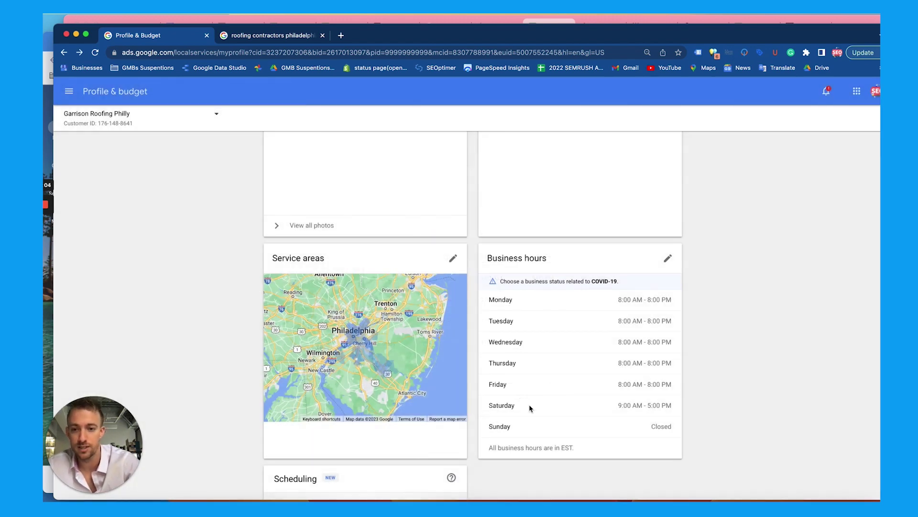
scroll(424, 328, "up", 10)
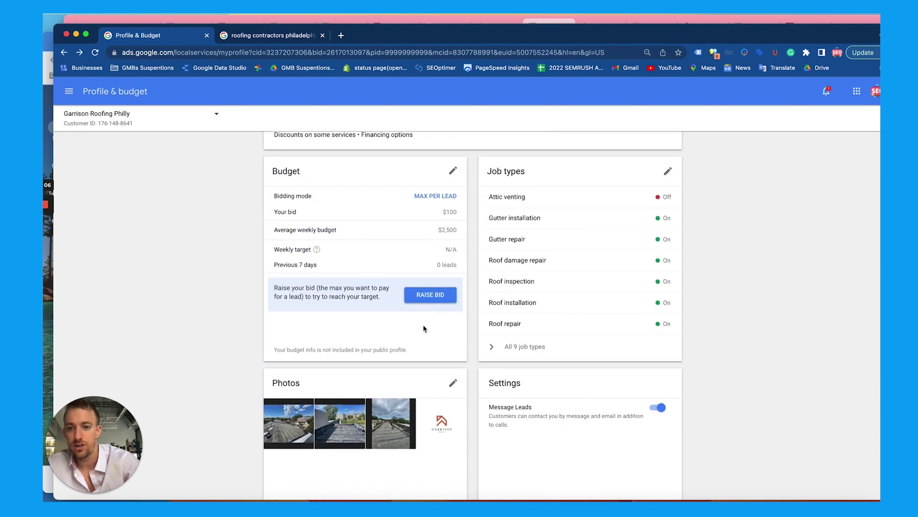
scroll(423, 328, "up", 2)
left_click(452, 239)
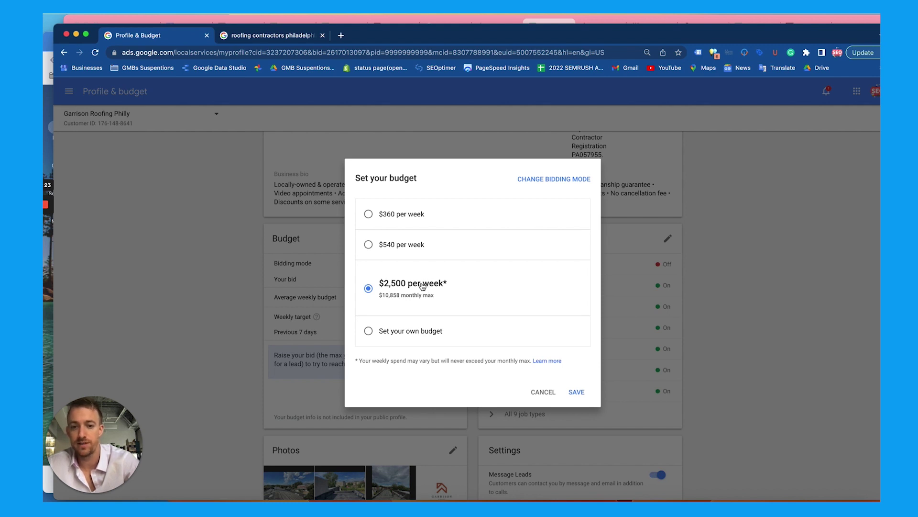
left_click(566, 179)
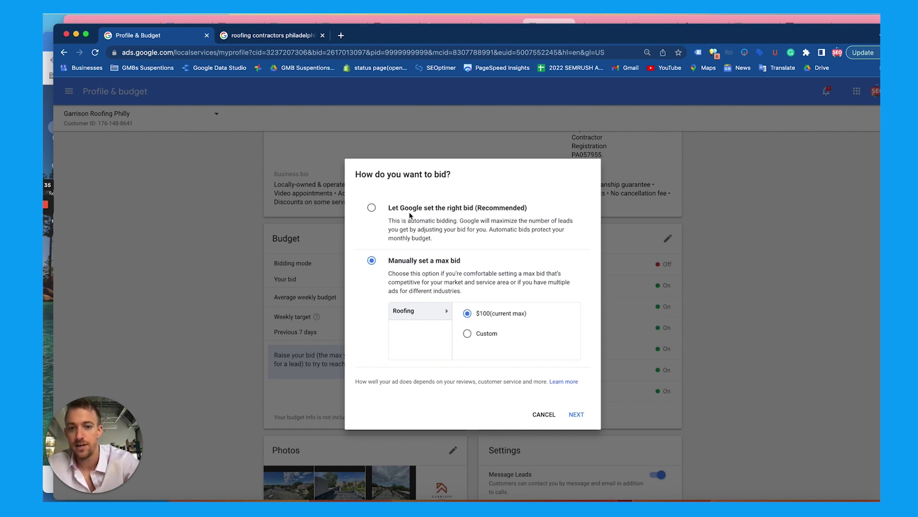
left_click(541, 416)
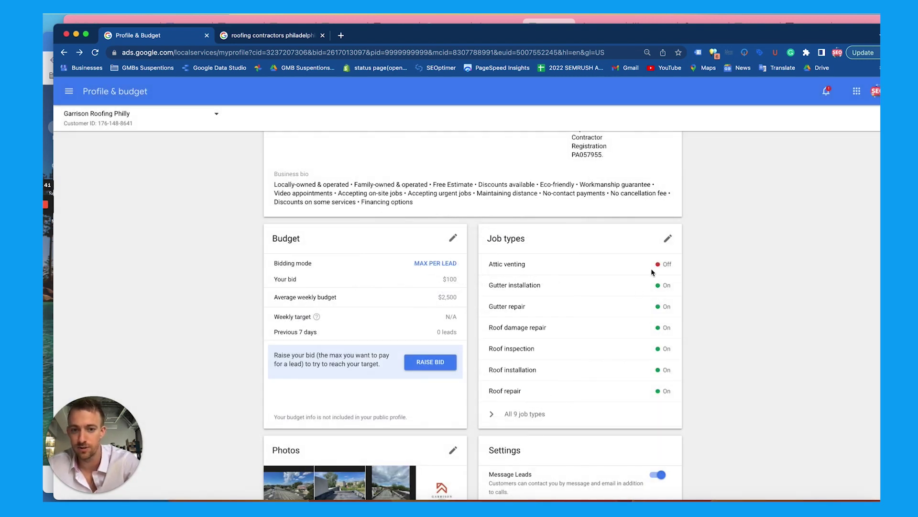
left_click(667, 238)
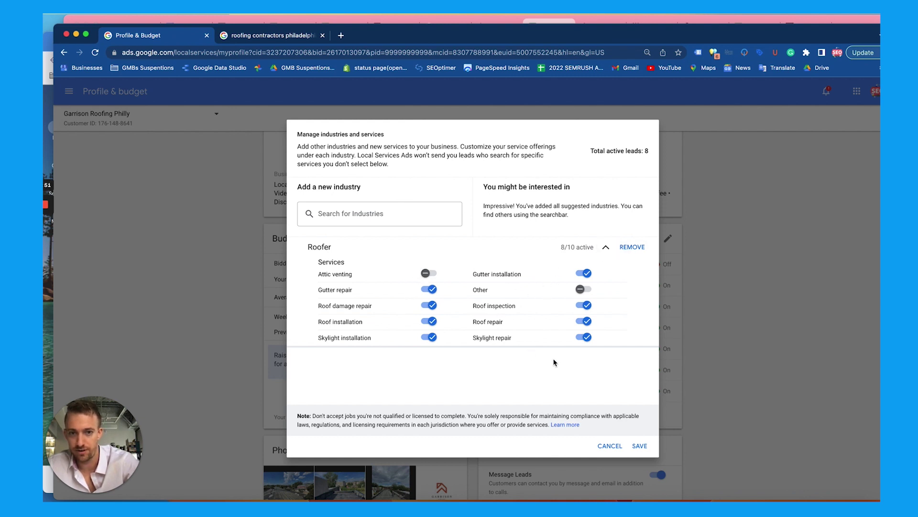
left_click(609, 446)
scroll(535, 380, "down", 5)
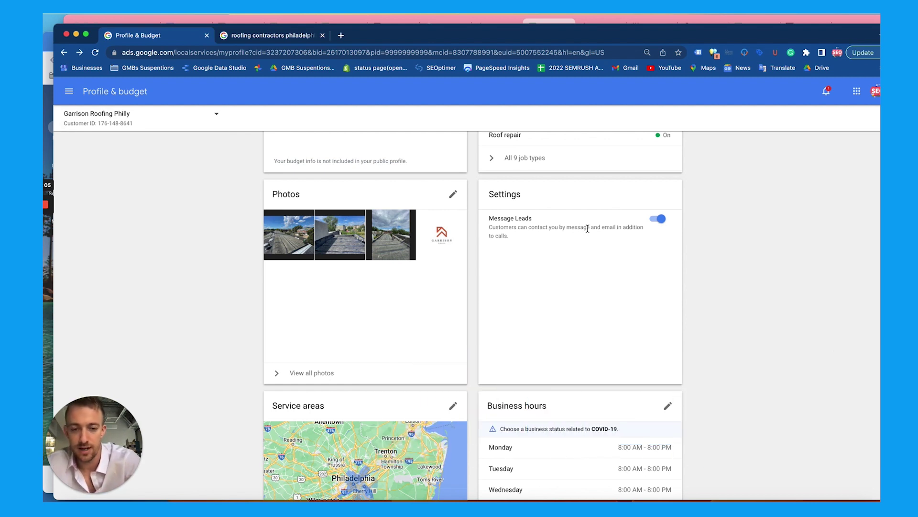
left_click(452, 196)
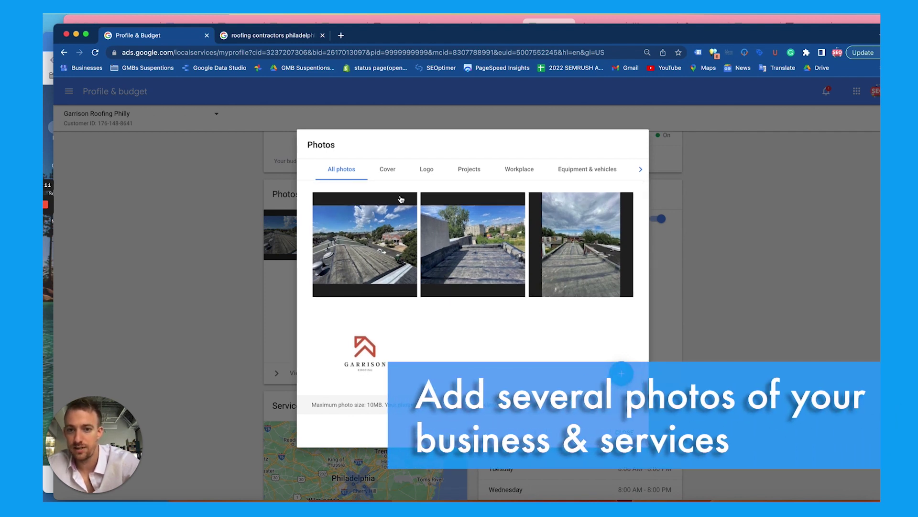
left_click(393, 177)
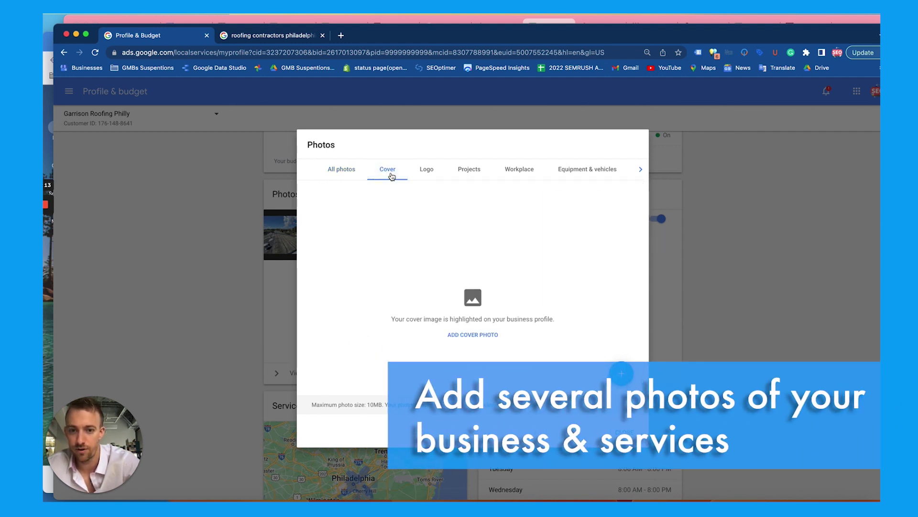
left_click(427, 170)
left_click(468, 173)
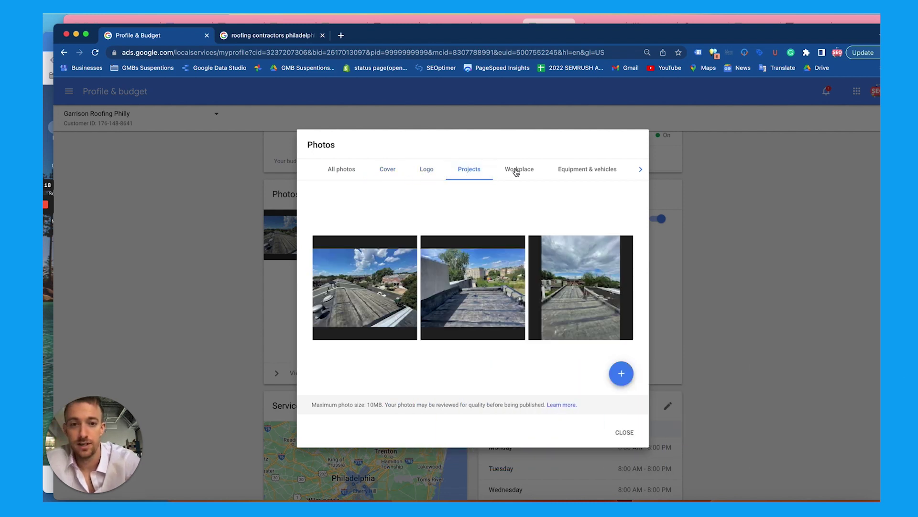
left_click(516, 171)
left_click(585, 178)
left_click(639, 170)
left_click(619, 171)
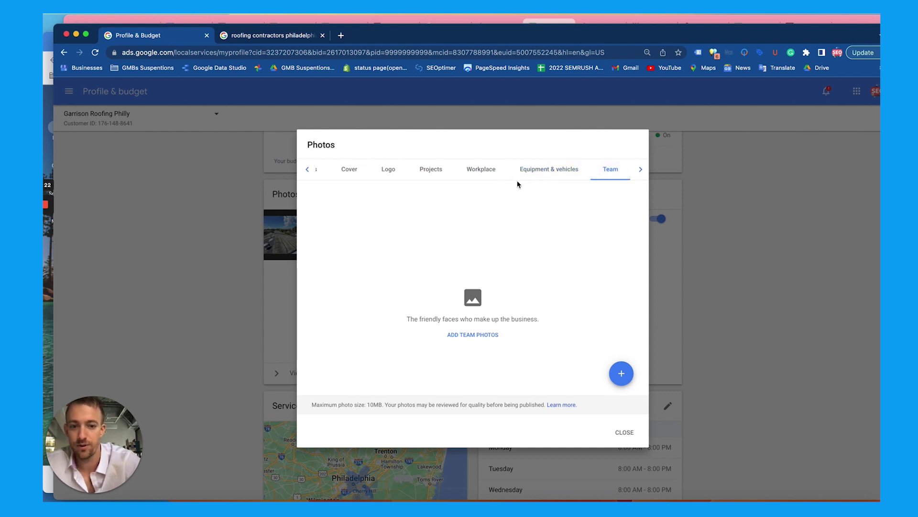
left_click(625, 433)
scroll(455, 315, "down", 5)
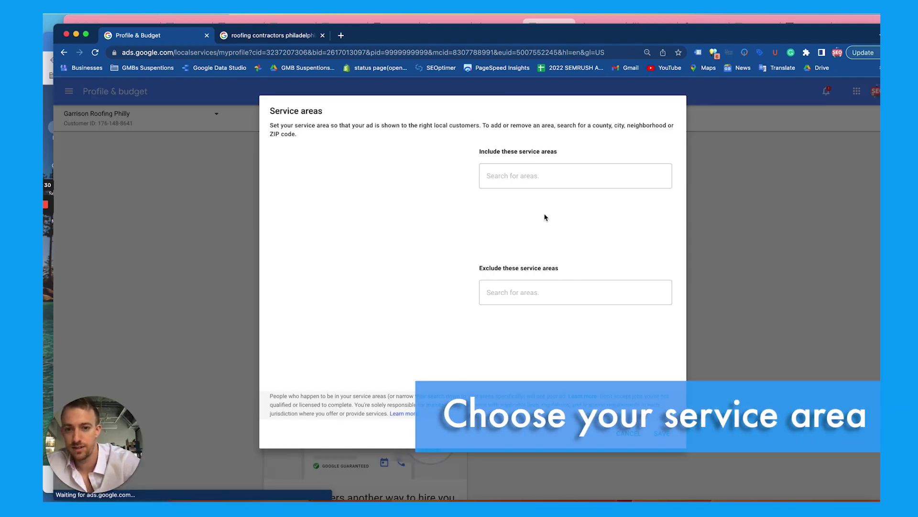
left_click(511, 307)
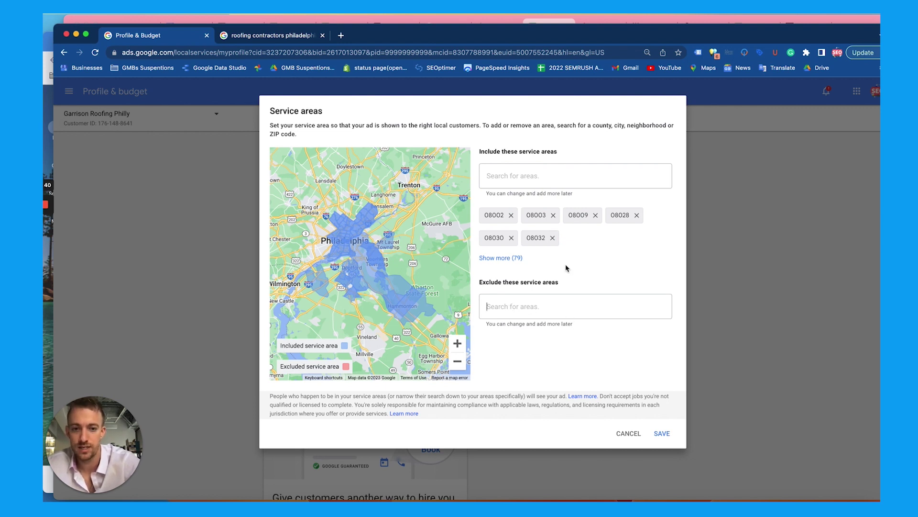
left_click(620, 432)
scroll(352, 354, "down", 2)
left_click(293, 472)
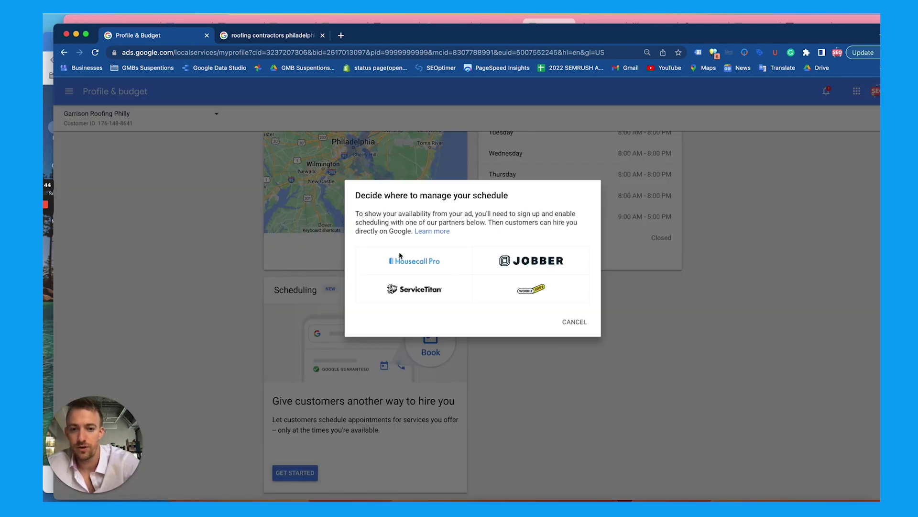
left_click(580, 327)
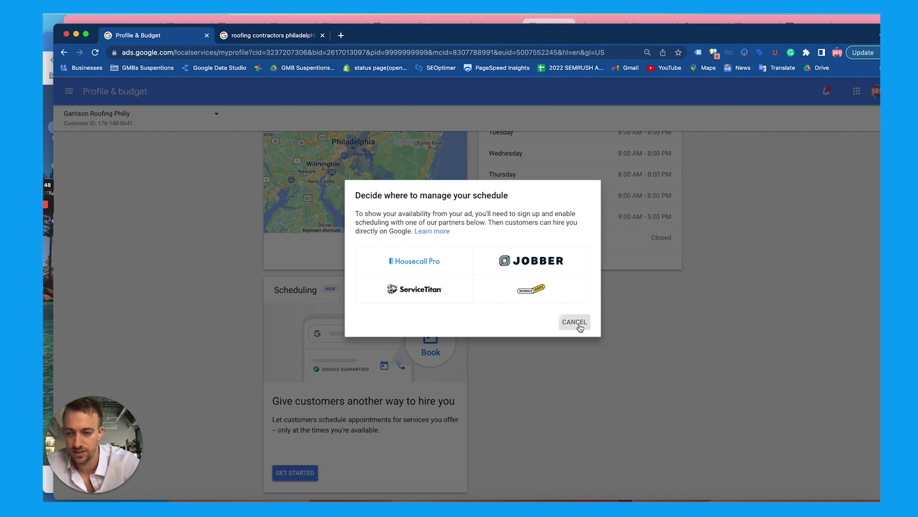
scroll(252, 211, "up", 10)
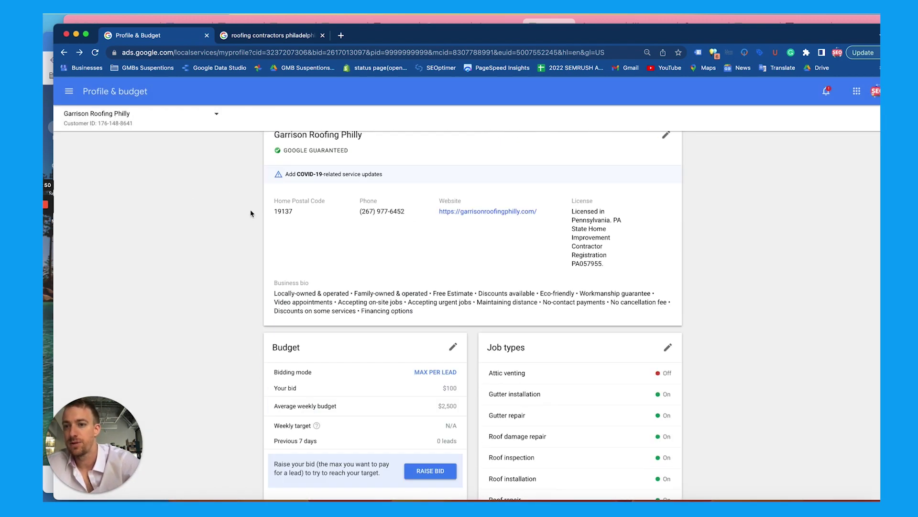
Step: Keep Garrison Roofing Philly selected, go to Leads, and list the 244 active leads
left_click(120, 110)
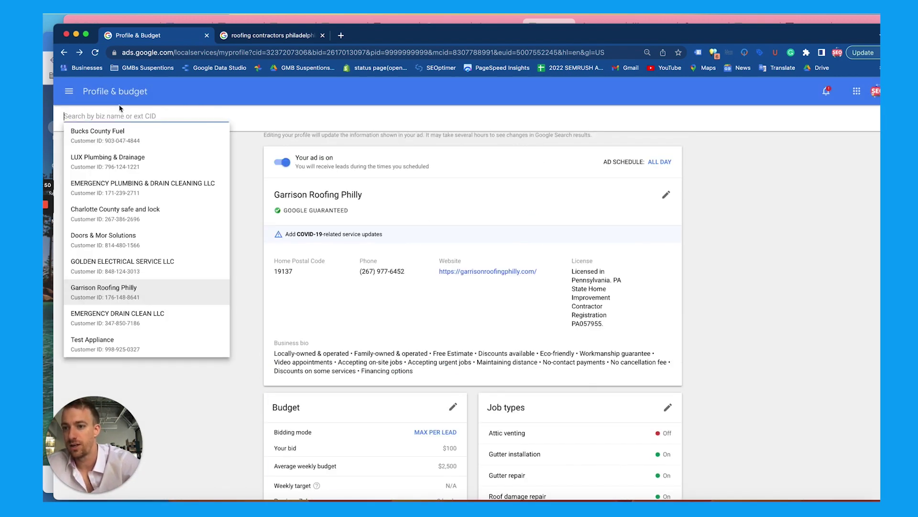
left_click(246, 165)
left_click(70, 93)
left_click(103, 236)
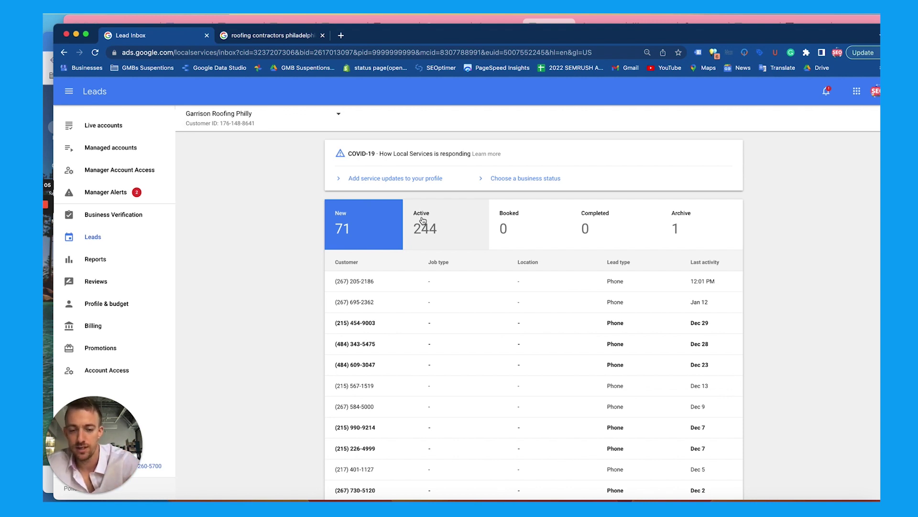
left_click(423, 220)
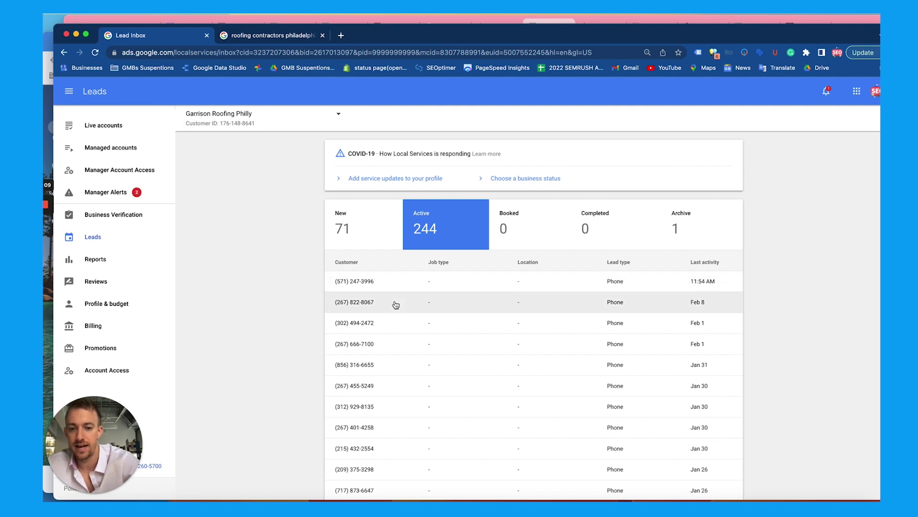
scroll(395, 305, "down", 1)
left_click(368, 231)
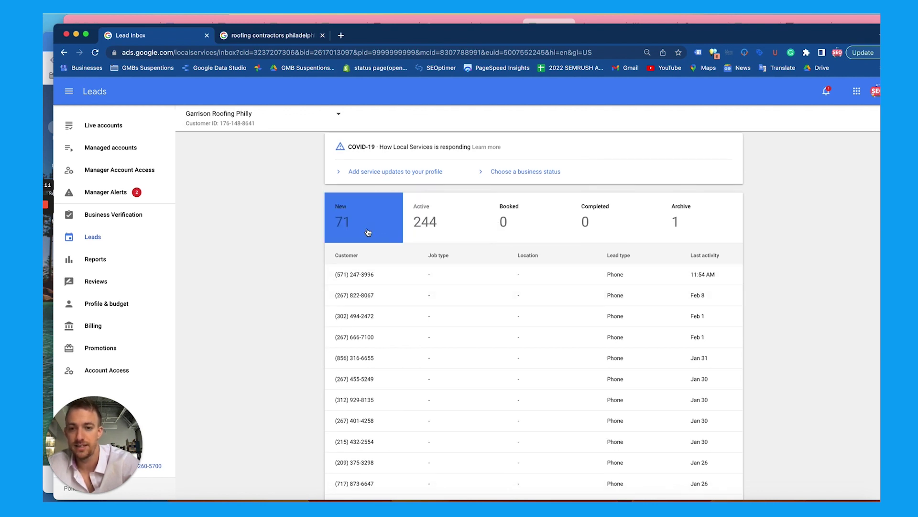
left_click(451, 225)
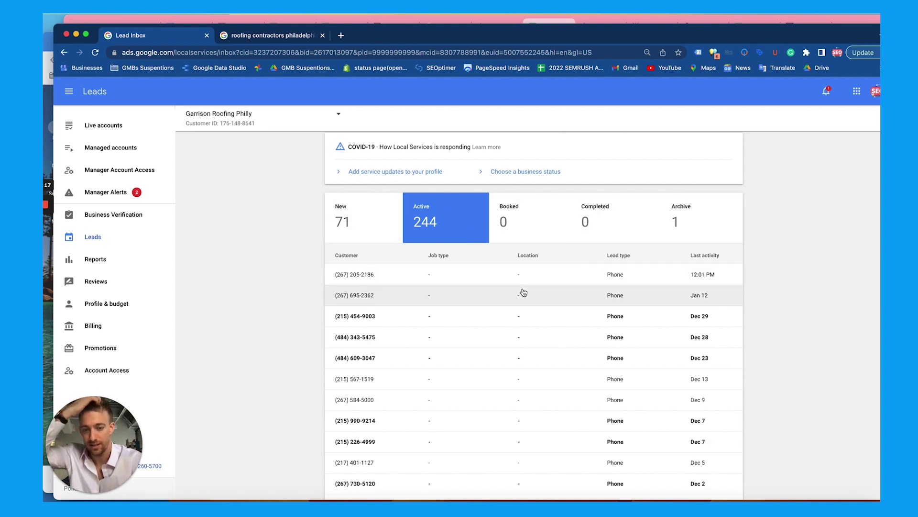
Step: Look over the most recent lead's details, then return to the inbox
left_click(546, 274)
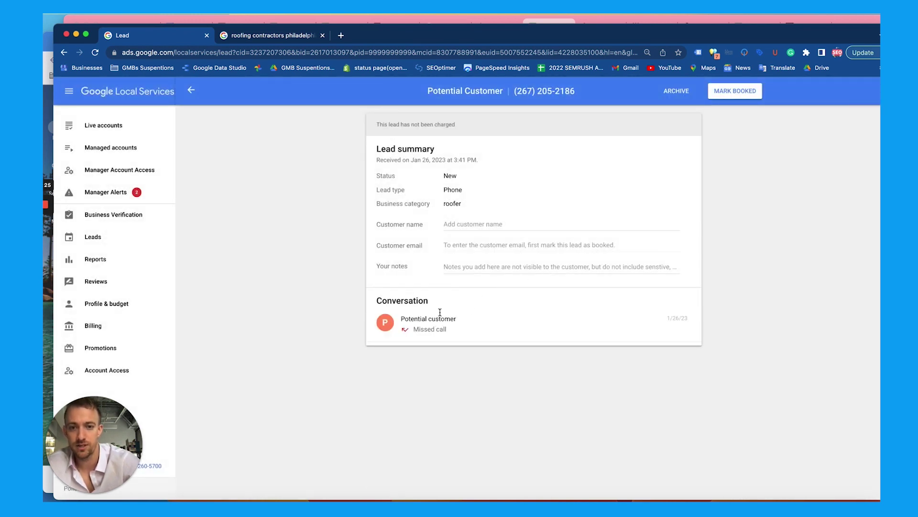
triple_click(553, 94)
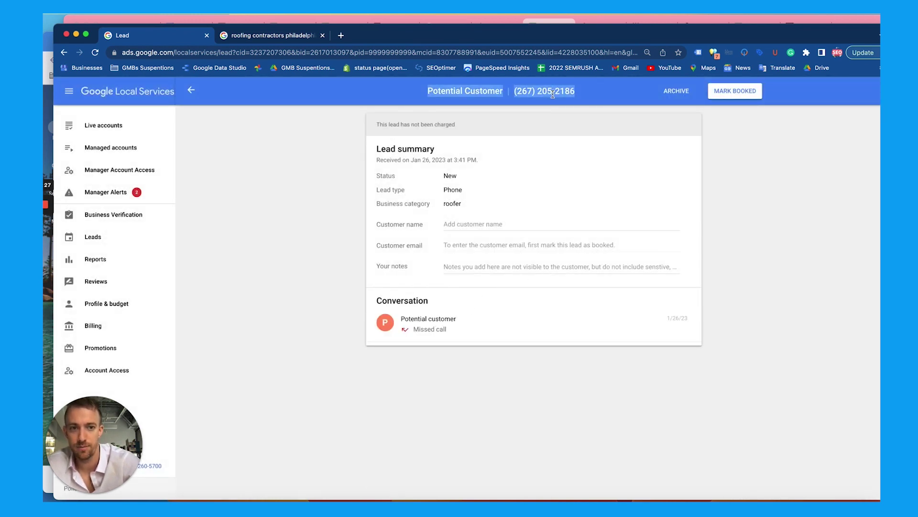
left_click(594, 107)
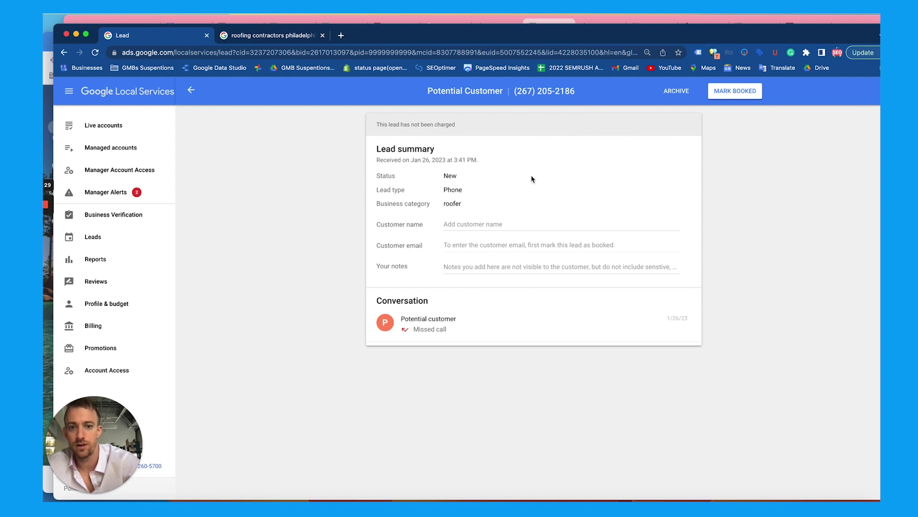
left_click(470, 223)
left_click(460, 266)
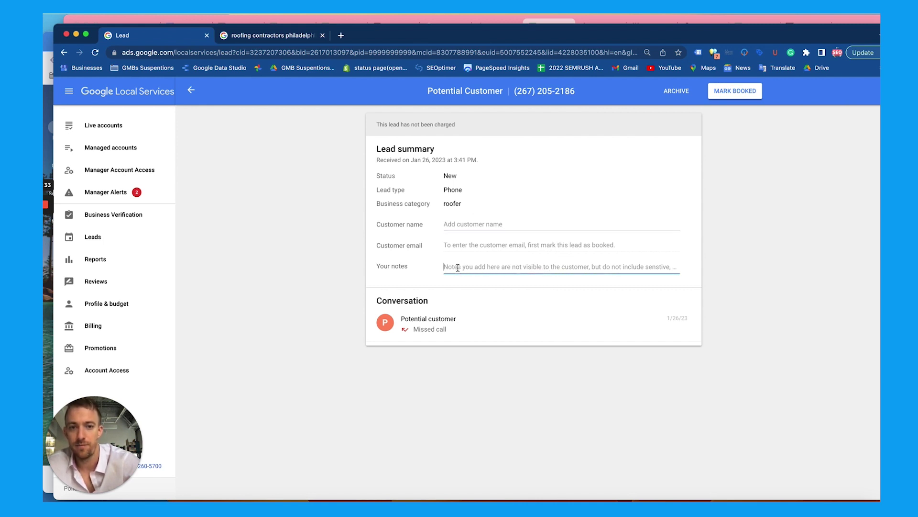
left_click(191, 90)
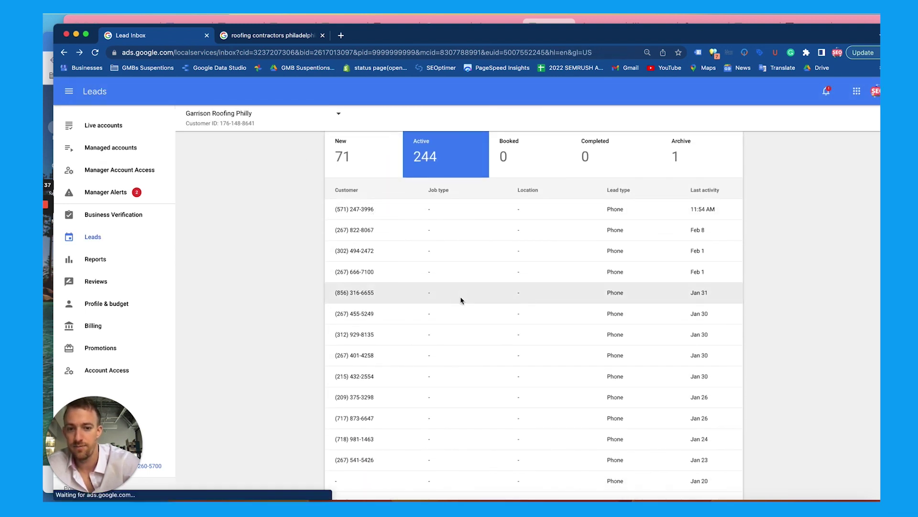
Step: Open the Jan 31 lead and enter the customer's name and a 'Not interesting' note
left_click(462, 294)
left_click(457, 227)
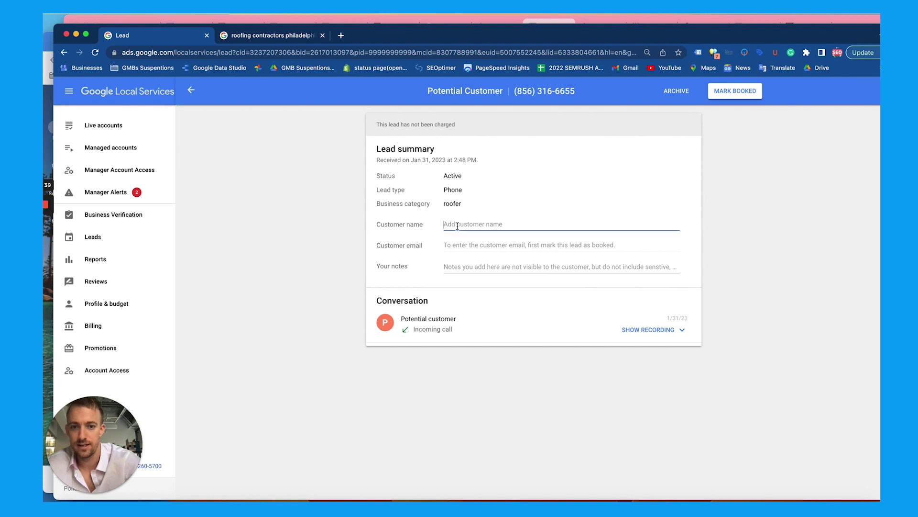
type("Stacy")
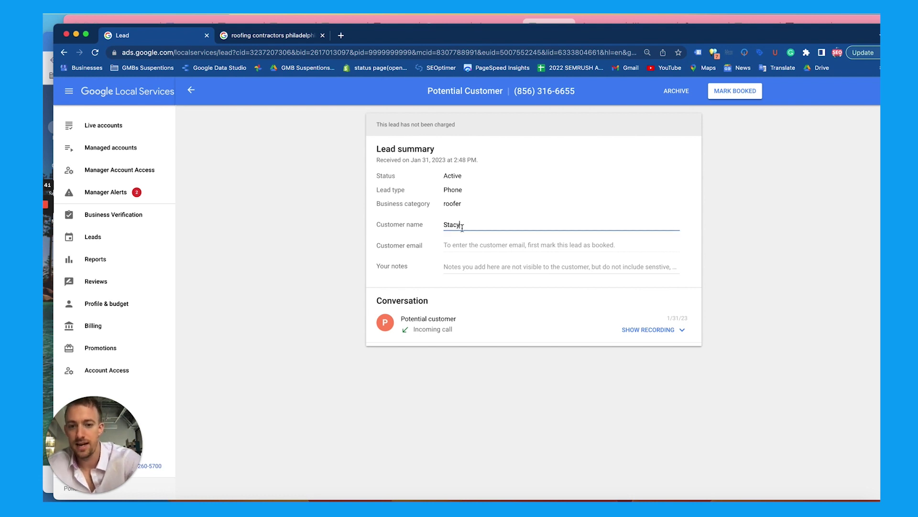
left_click(454, 266)
type("Not interesting")
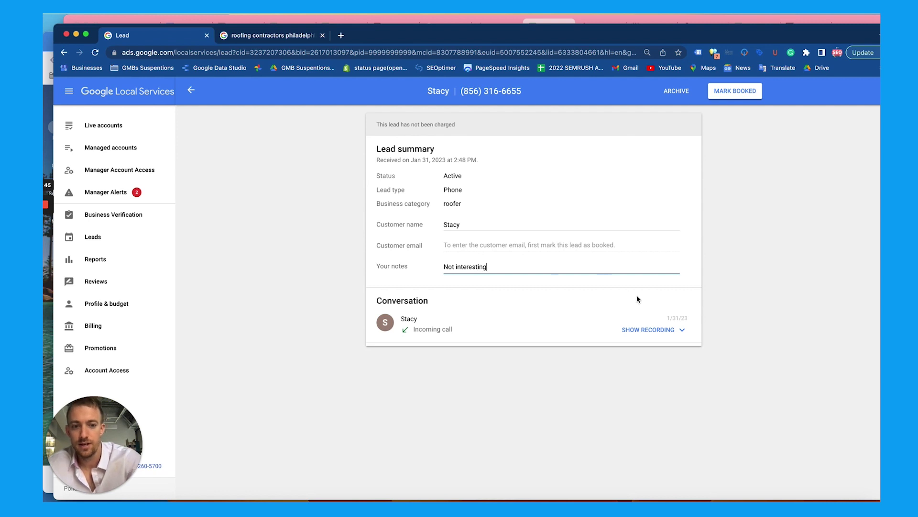
Step: Play and then stop the lead's call recording
left_click(639, 330)
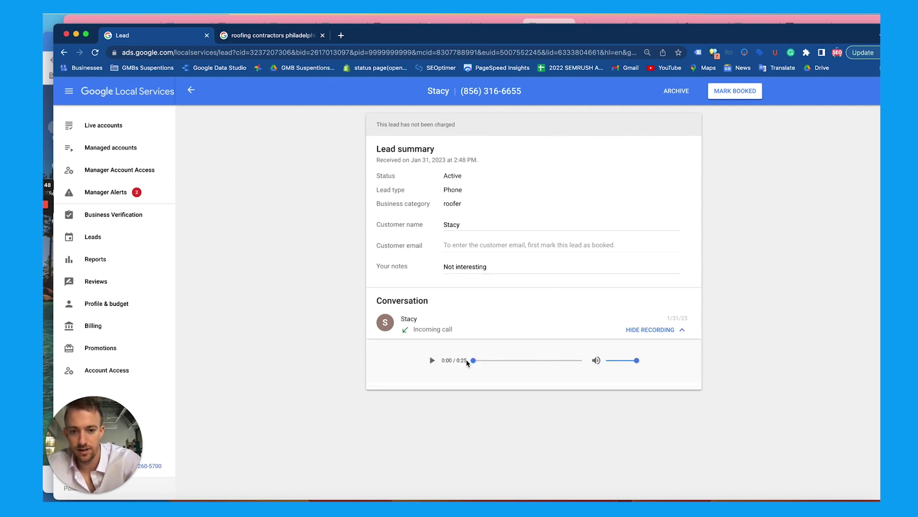
left_click(432, 361)
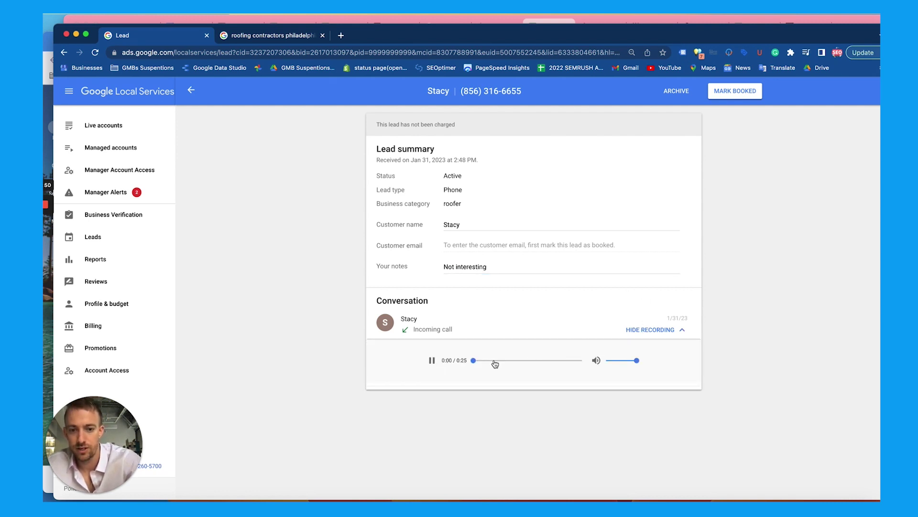
left_click(432, 362)
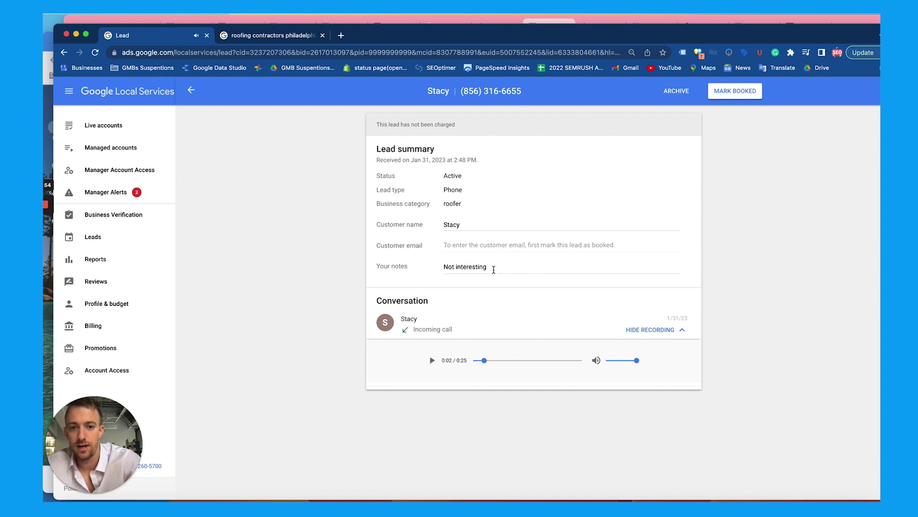
Step: Correct the note to 'Not interested', archive the lead, and return to the inbox
left_click(493, 269)
key("BackSpace")
key("BackSpace")
key("BackSpace")
type("ed")
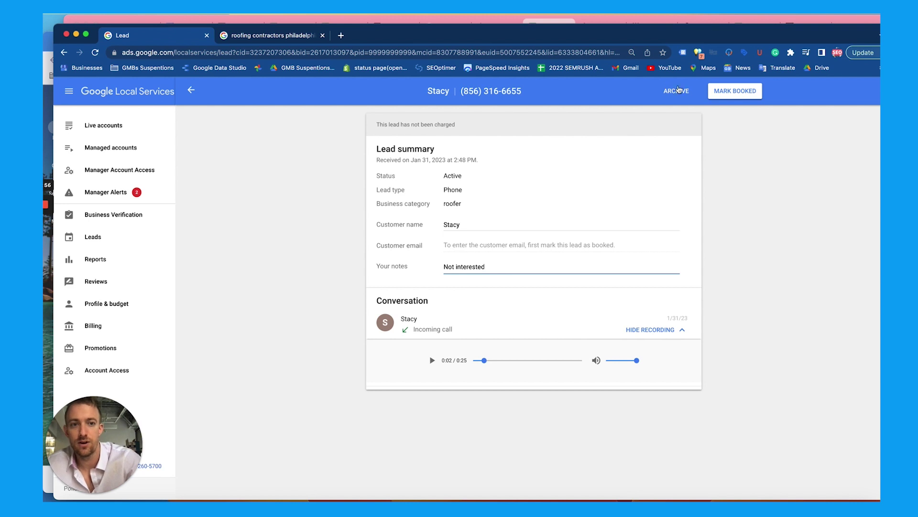
left_click(676, 93)
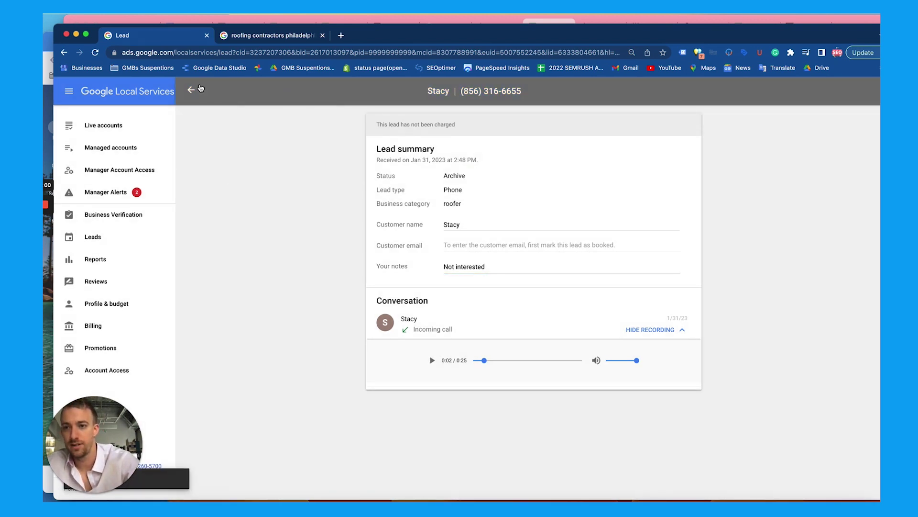
left_click(192, 89)
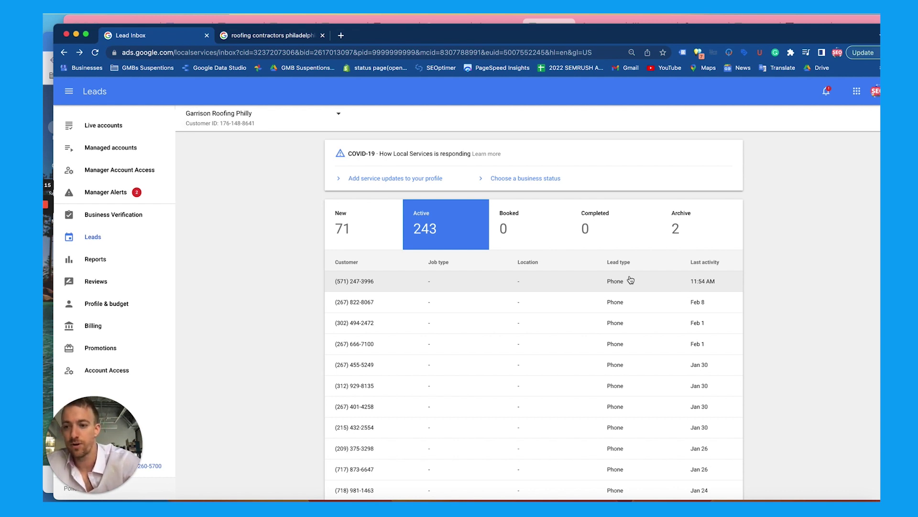
Step: Check the reviews summary, then open Reports showing $97.17 spent for January 2023
left_click(129, 293)
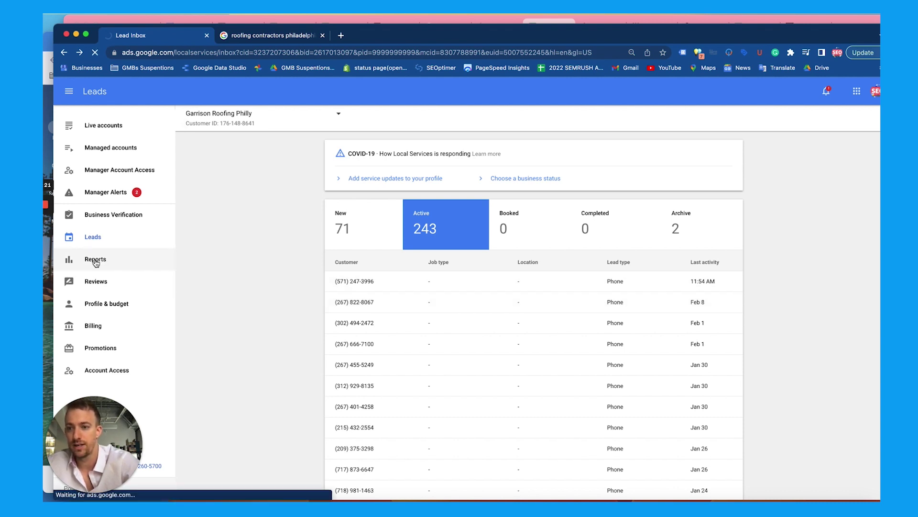
left_click(92, 282)
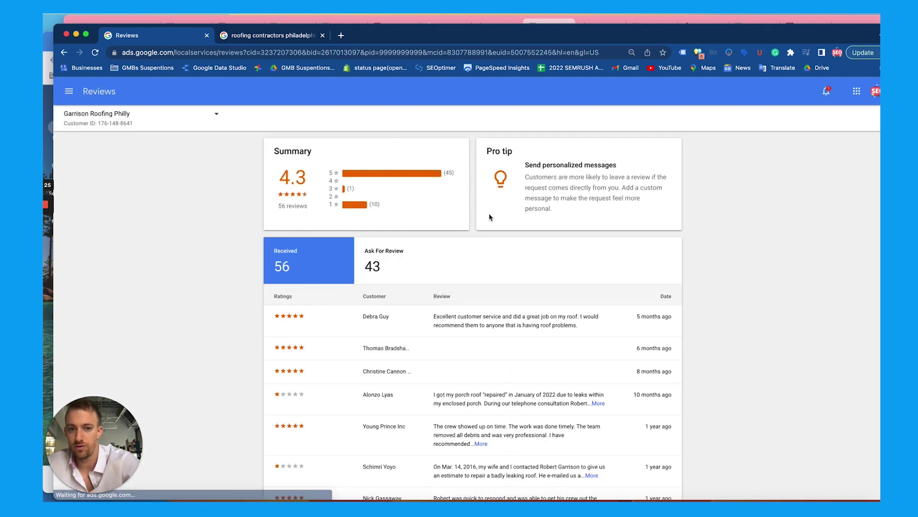
left_click(69, 91)
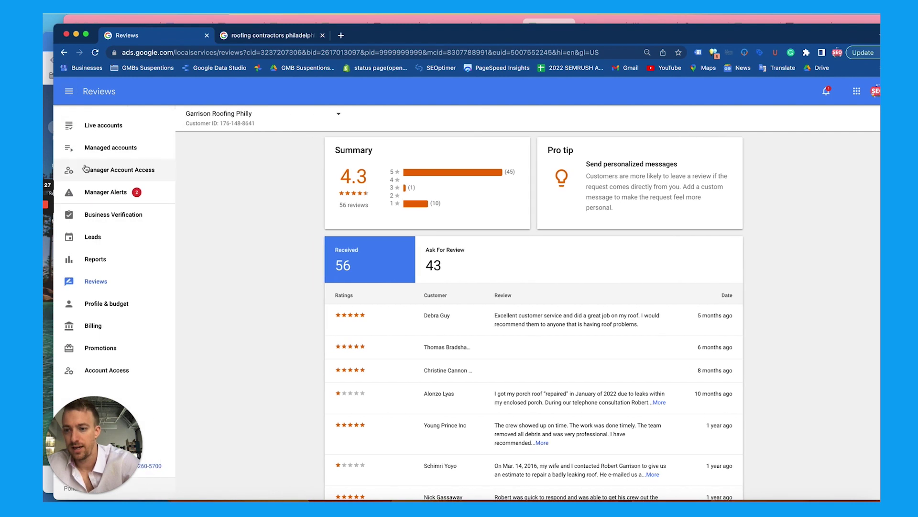
left_click(107, 260)
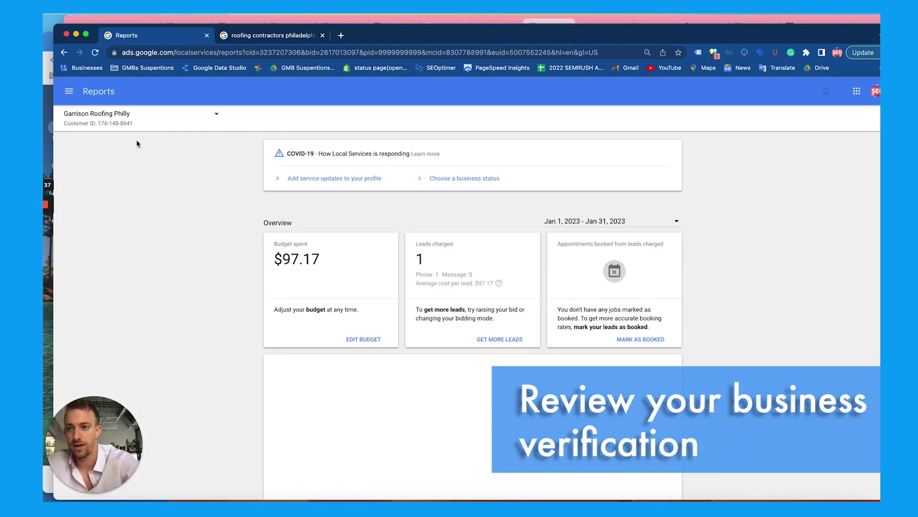
left_click(69, 91)
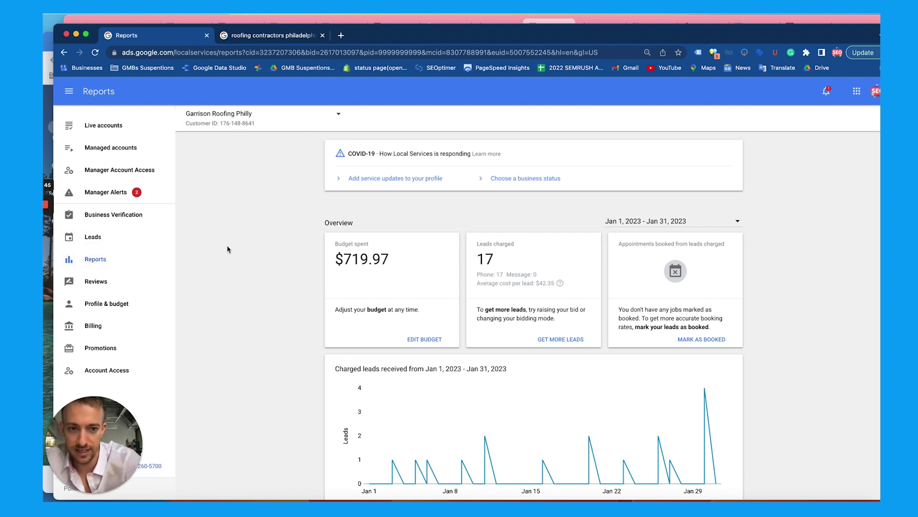
scroll(389, 266, "down", 8)
scroll(390, 266, "up", 4)
scroll(390, 267, "up", 4)
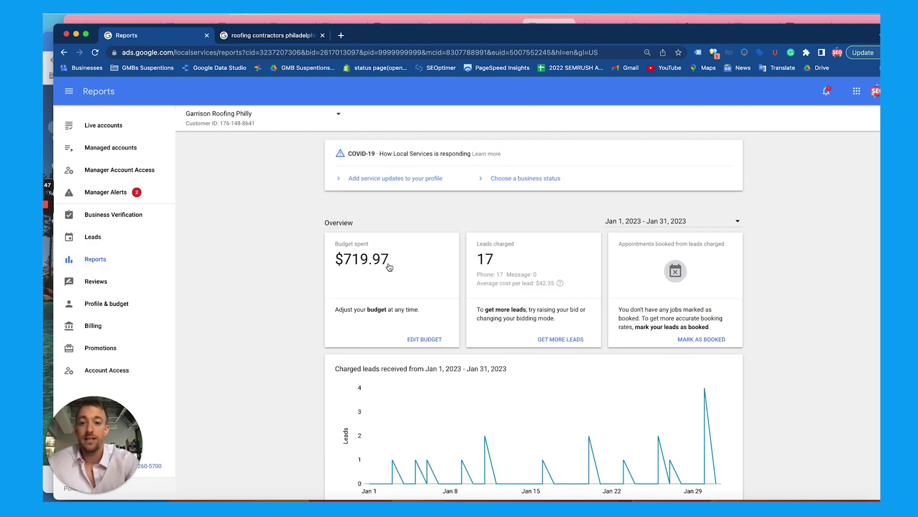